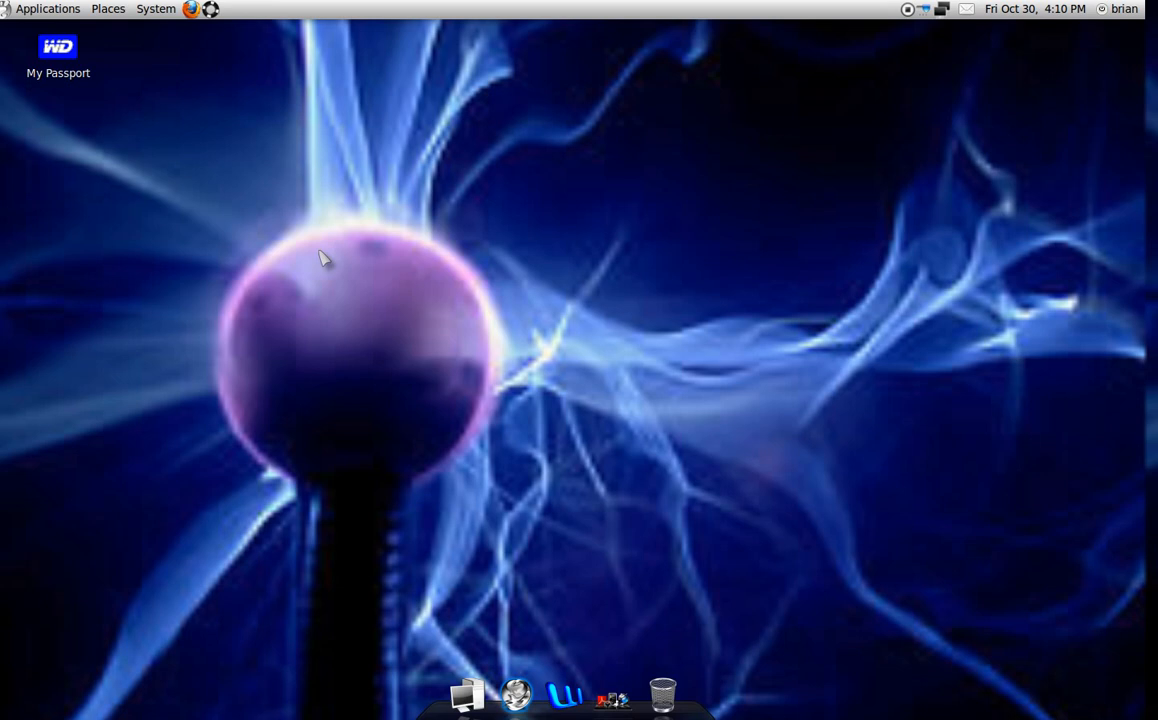
Step: Check the NVIDIA accelerated graphics driver (version 185) in Hardware Drivers, then close that window
left_click(162, 15)
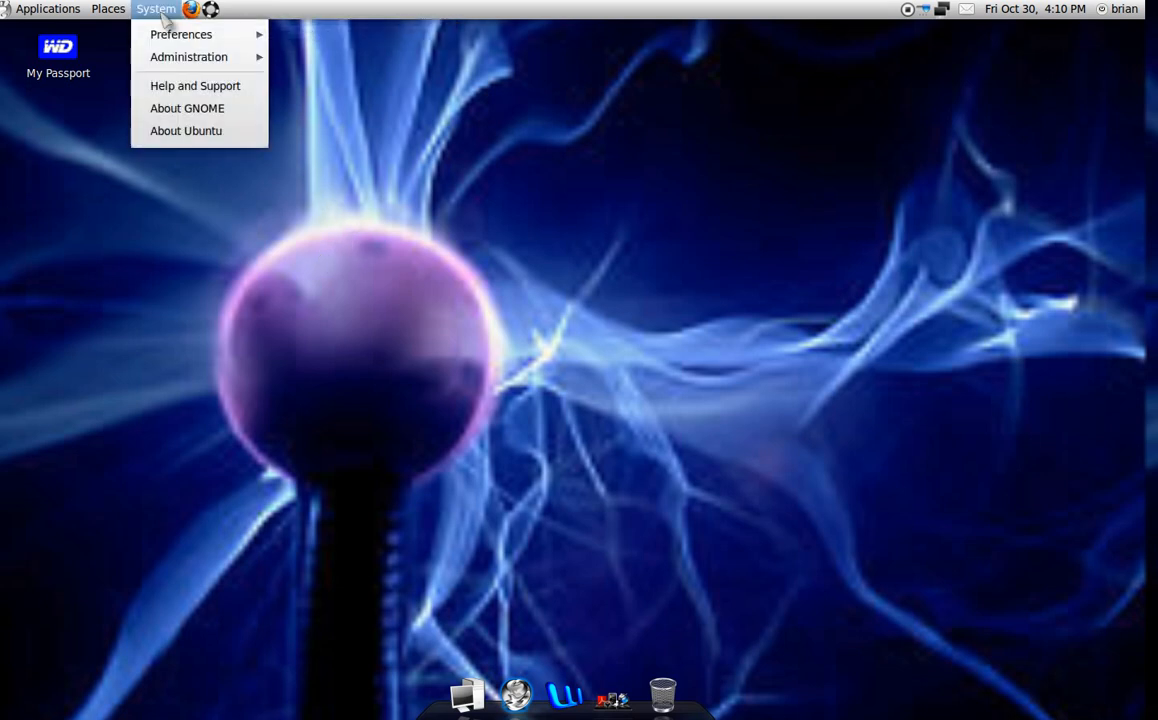
mouse_move(174, 62)
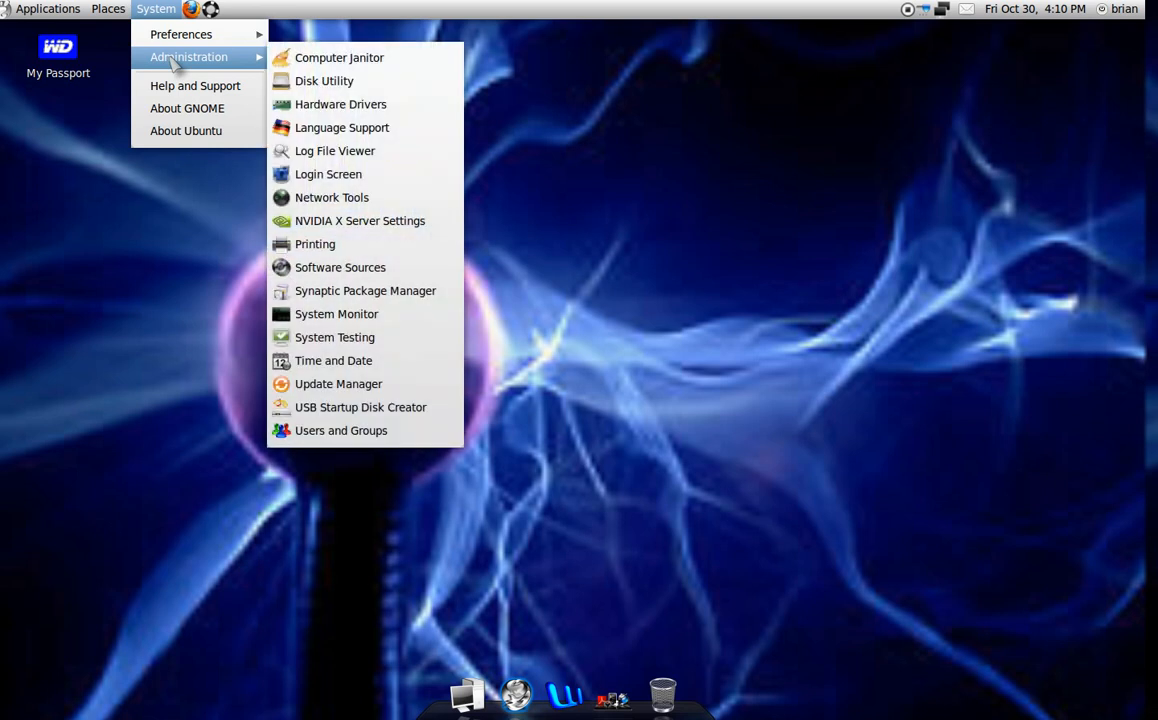
left_click(397, 107)
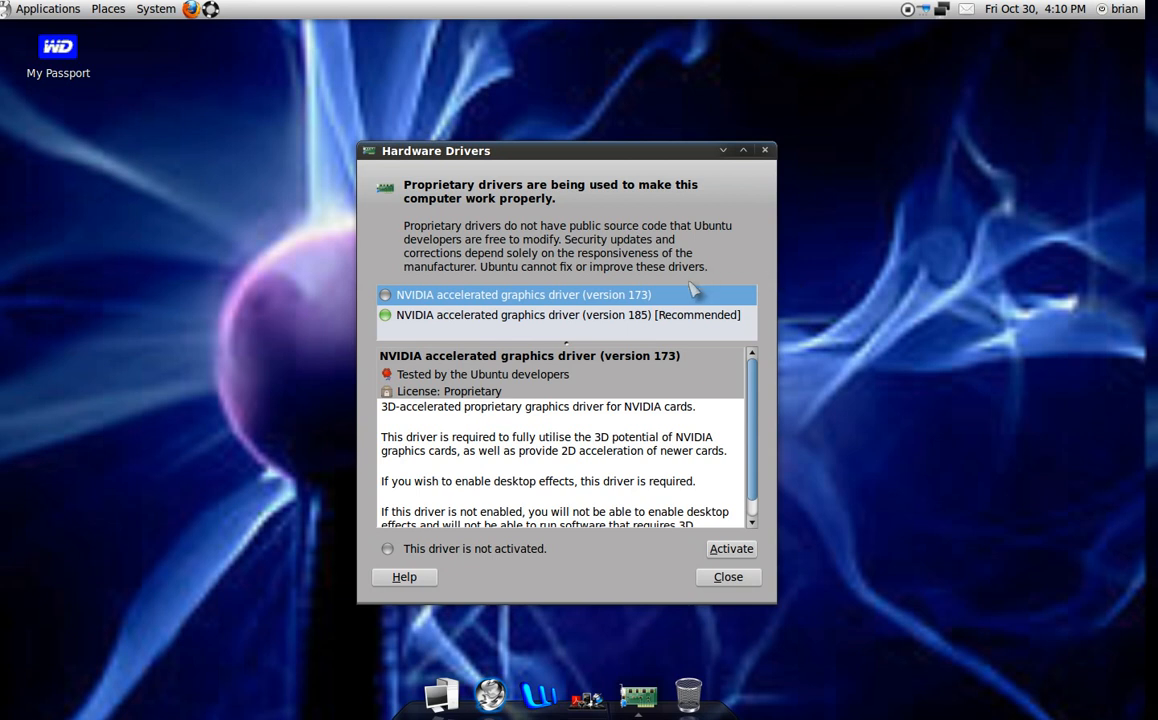
left_click(607, 316)
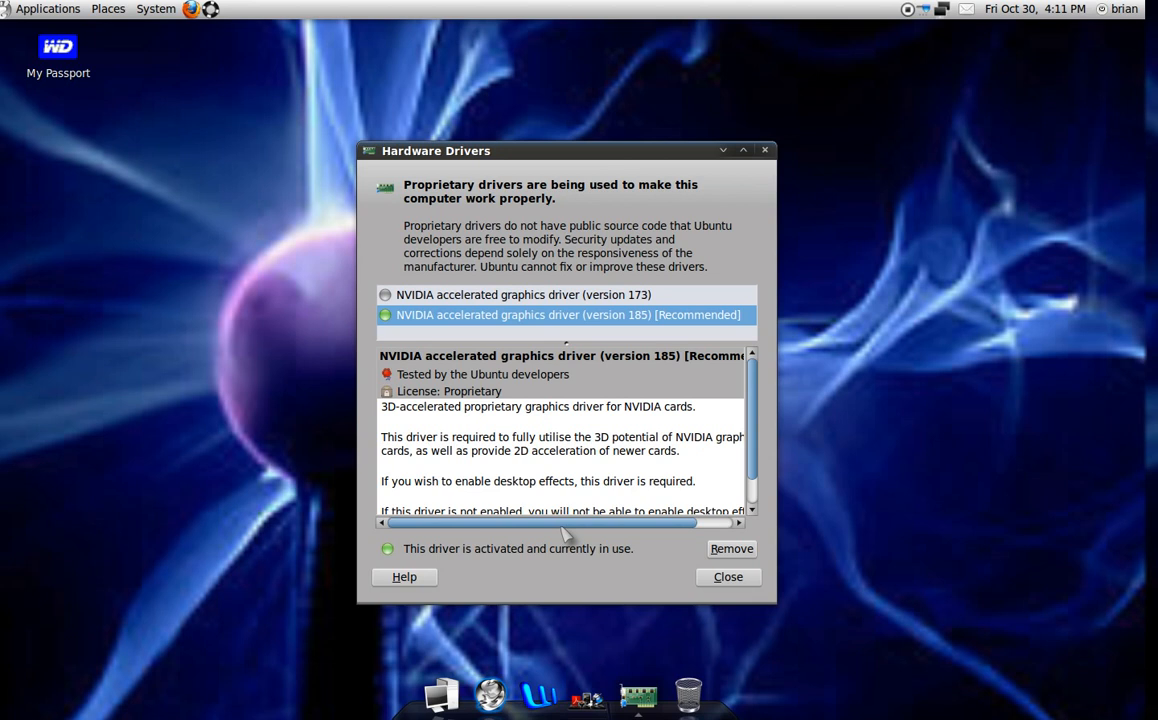
left_click(730, 578)
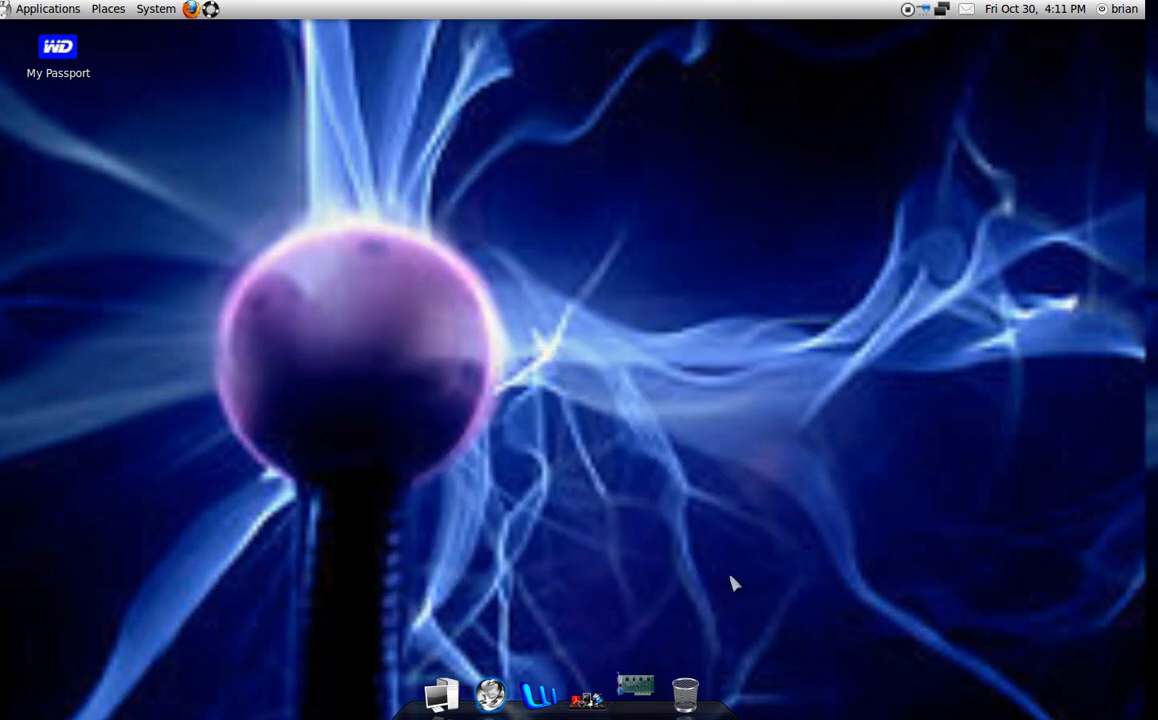
left_click(156, 9)
mouse_move(185, 57)
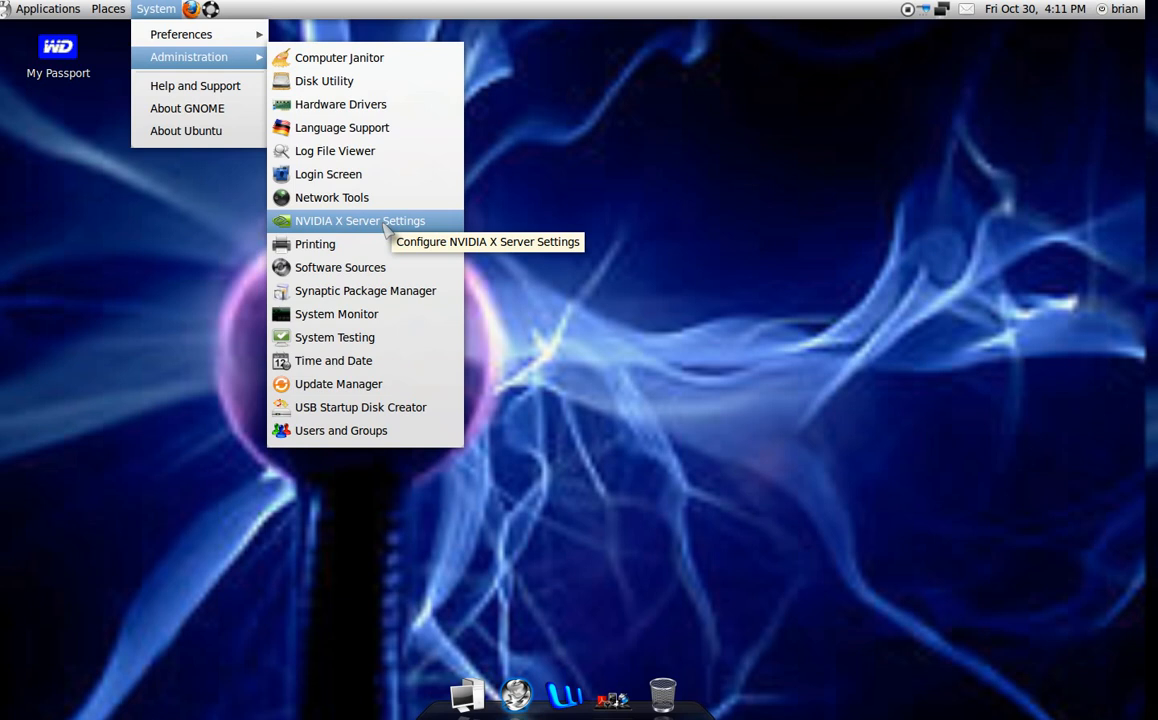
left_click(576, 204)
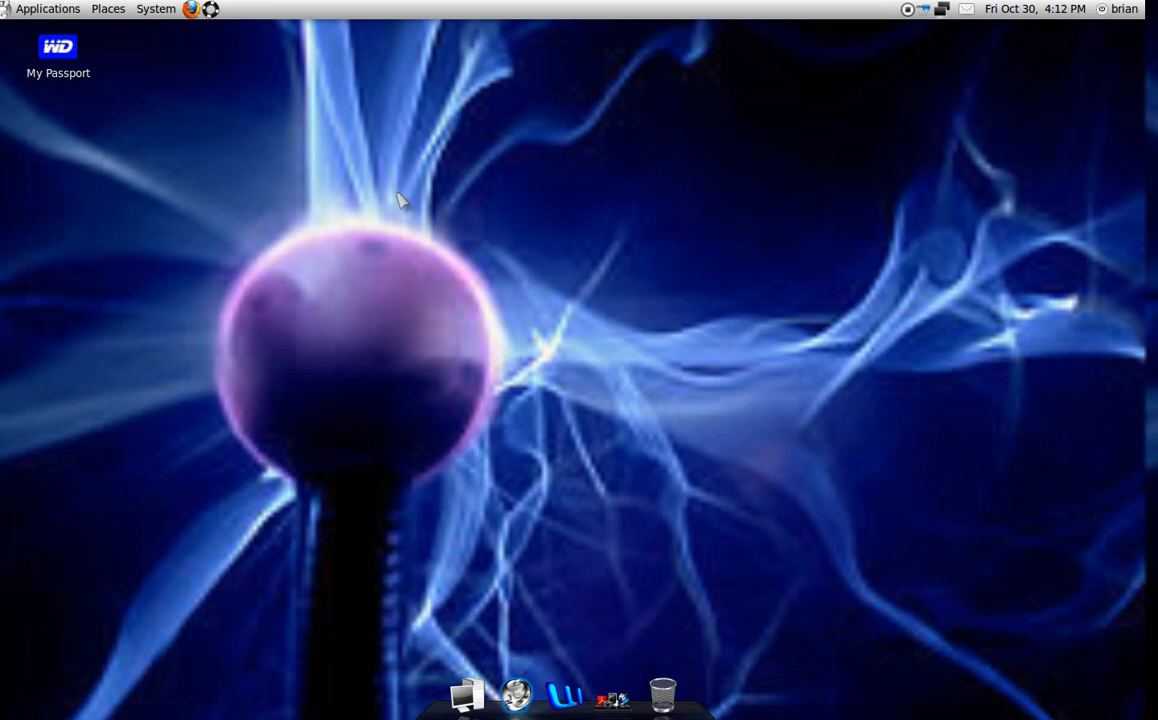
Step: Launch the NVIDIA settings from a terminal with "sudo nvidia-settings" and minimize the terminal
left_click(78, 12)
mouse_move(80, 42)
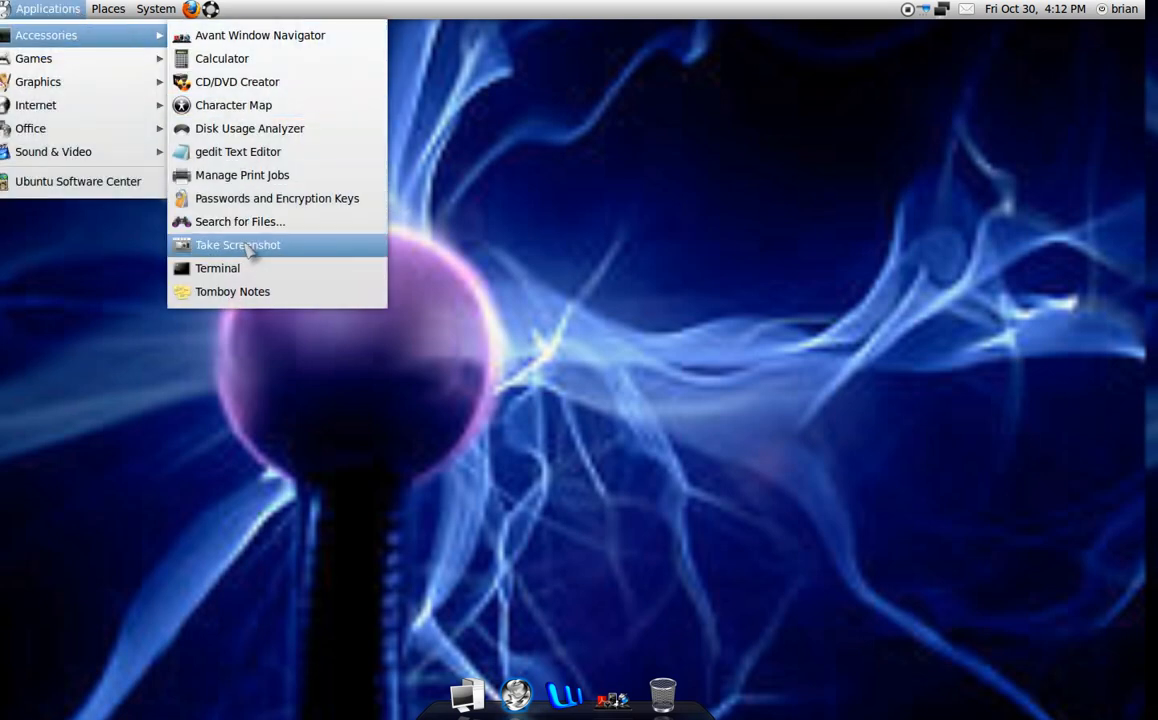
left_click(252, 259)
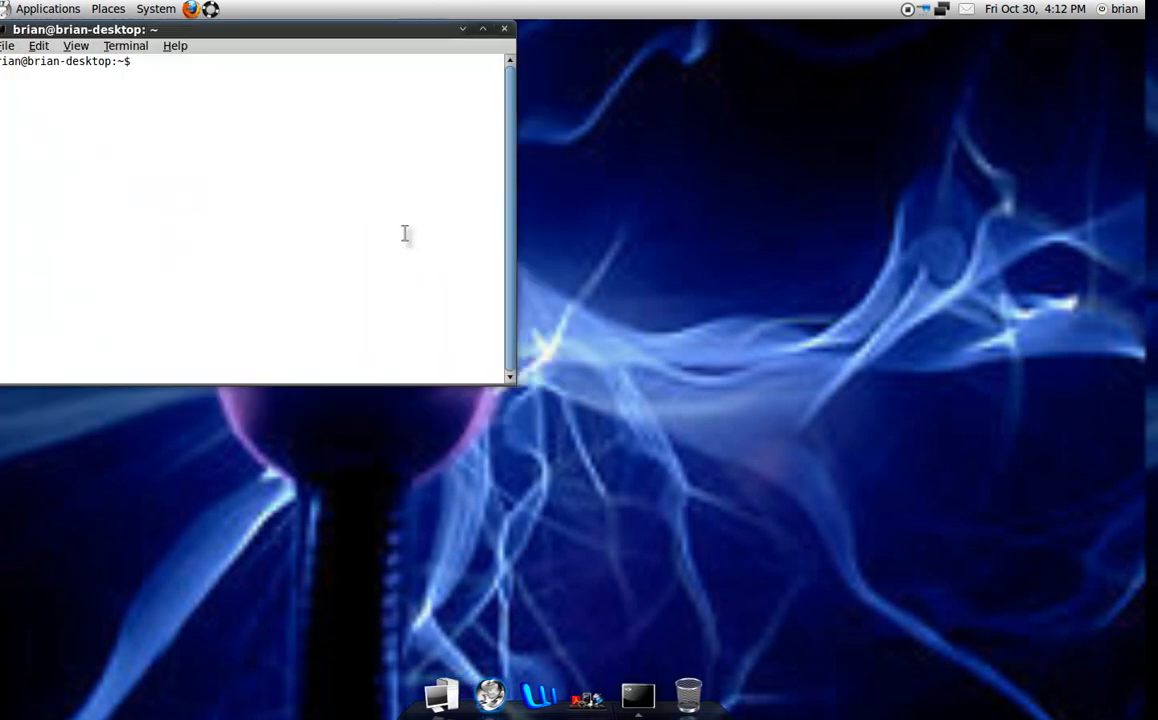
type("sudo nvidia-settings")
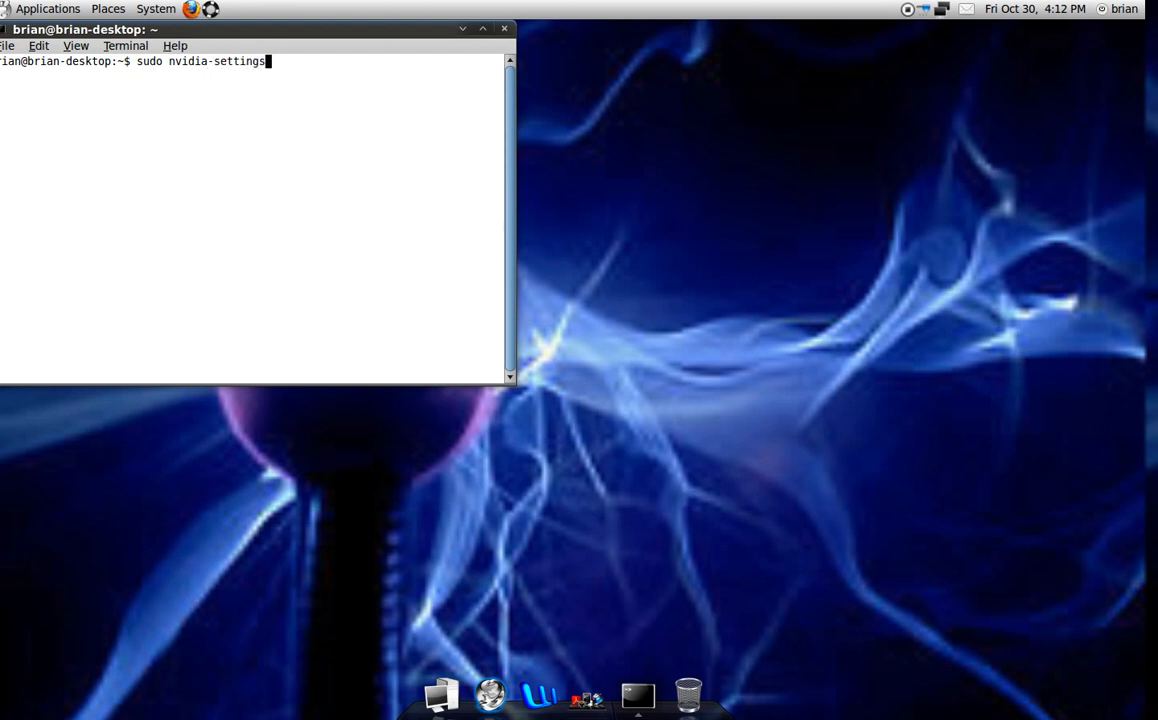
key("Return")
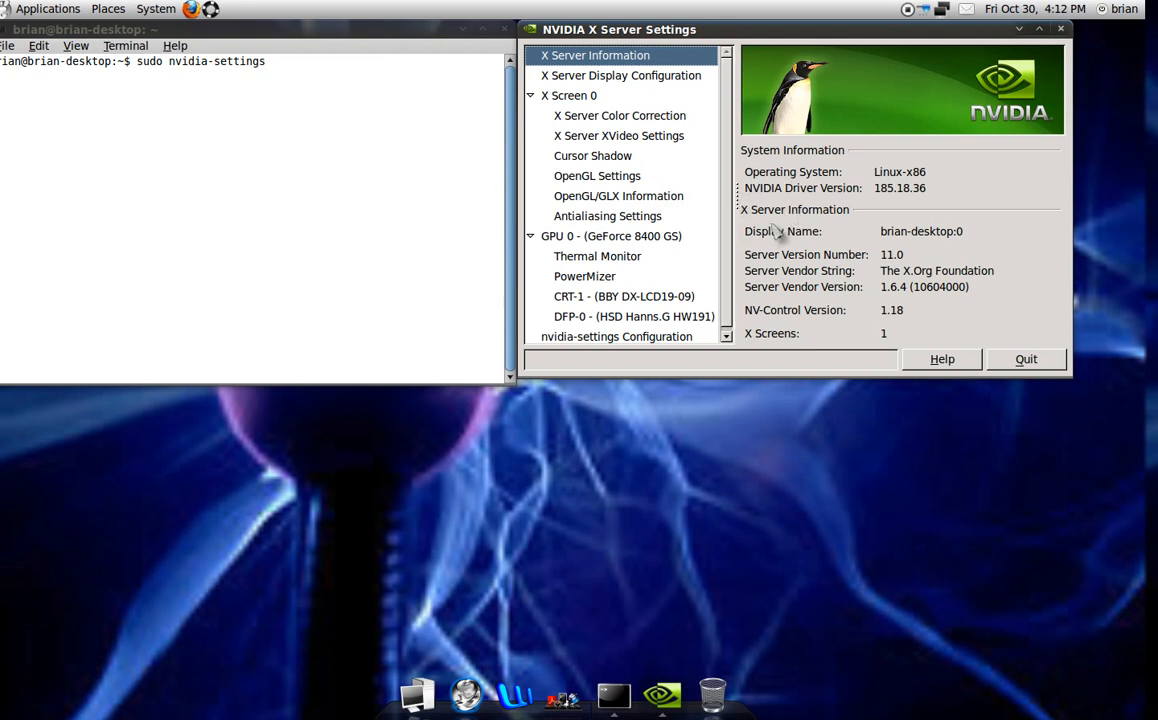
left_click(465, 30)
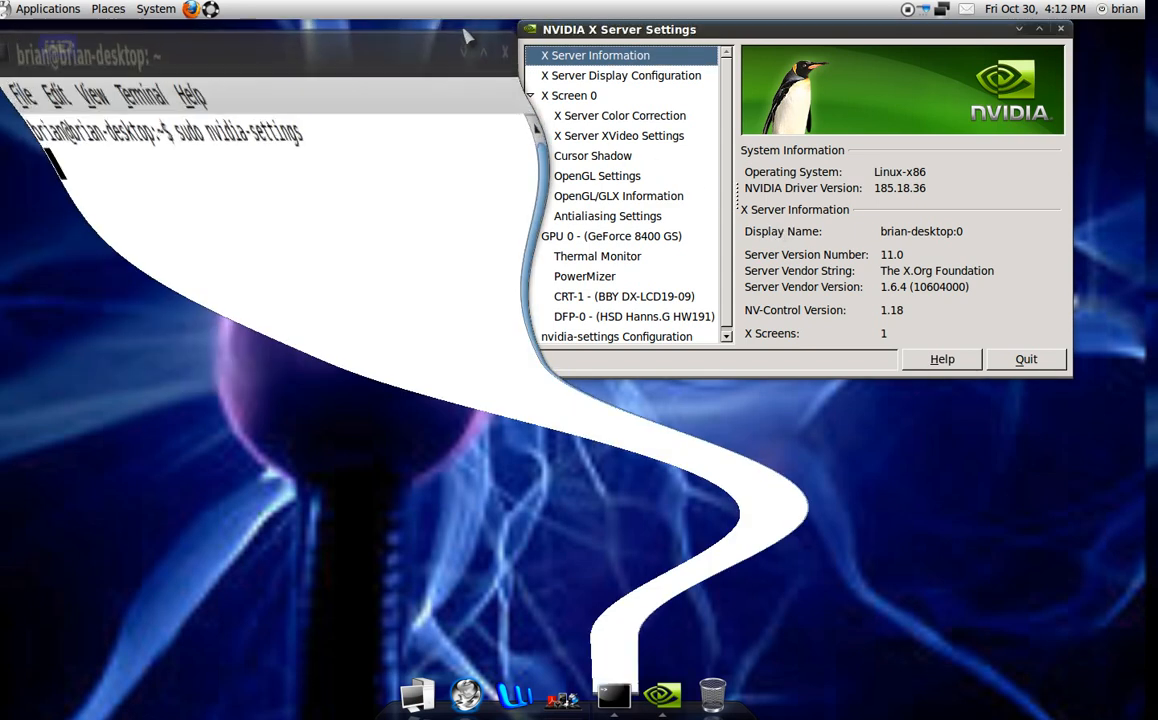
Step: Start a root file browser from a new terminal with "sudo nautilus", authenticating with the account password
left_click(62, 10)
mouse_move(72, 35)
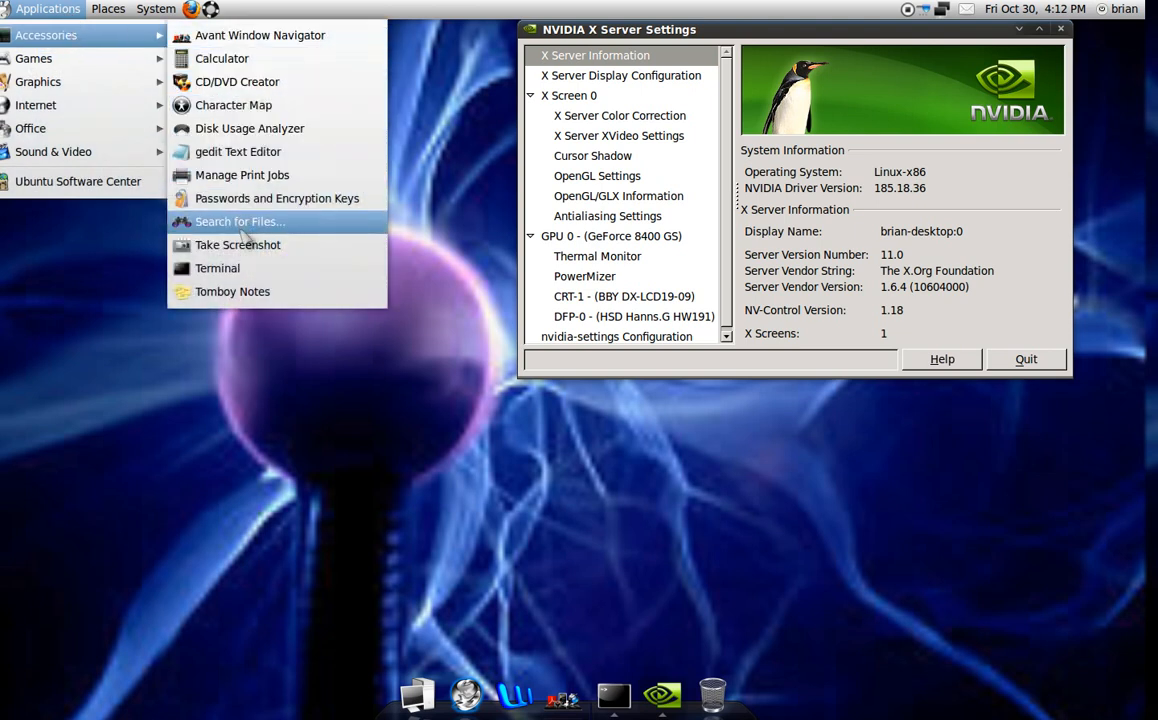
left_click(250, 268)
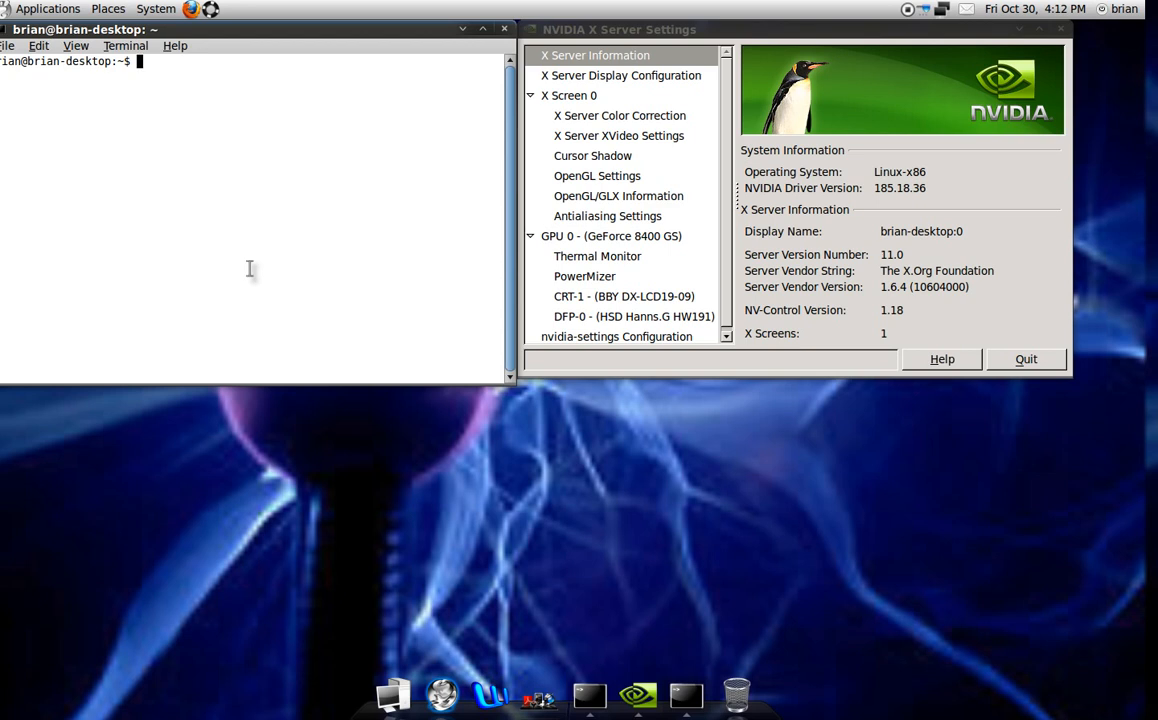
type("sudo nautilus")
key("Return")
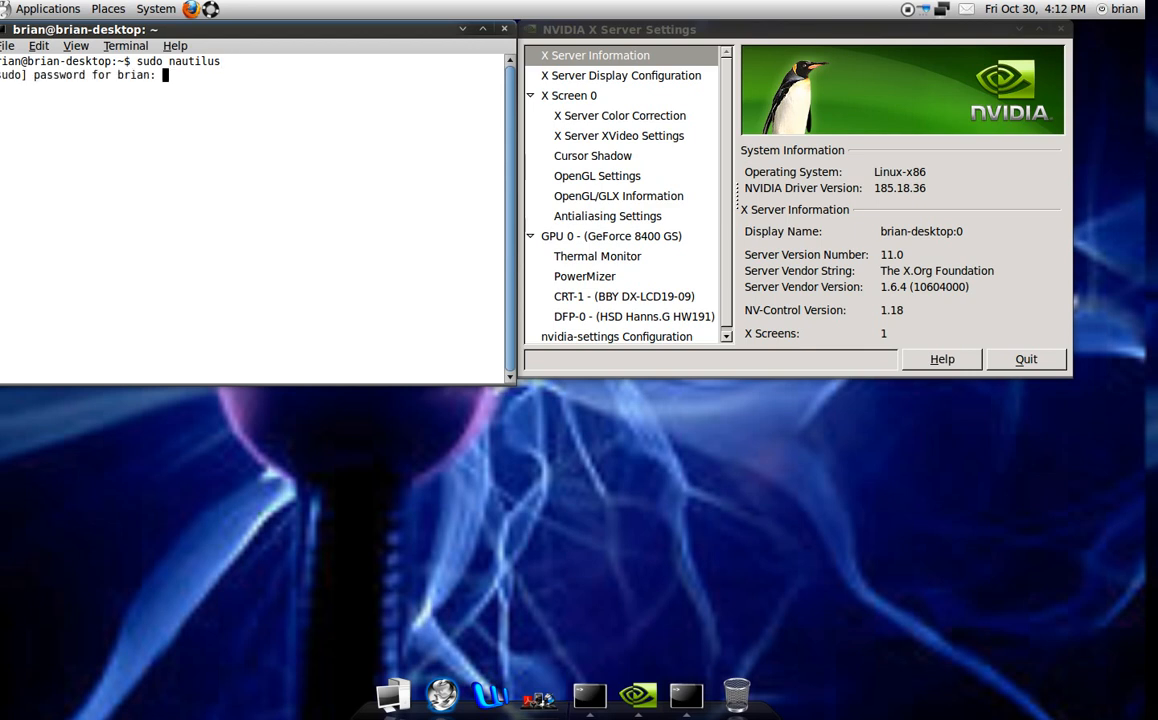
key("Return")
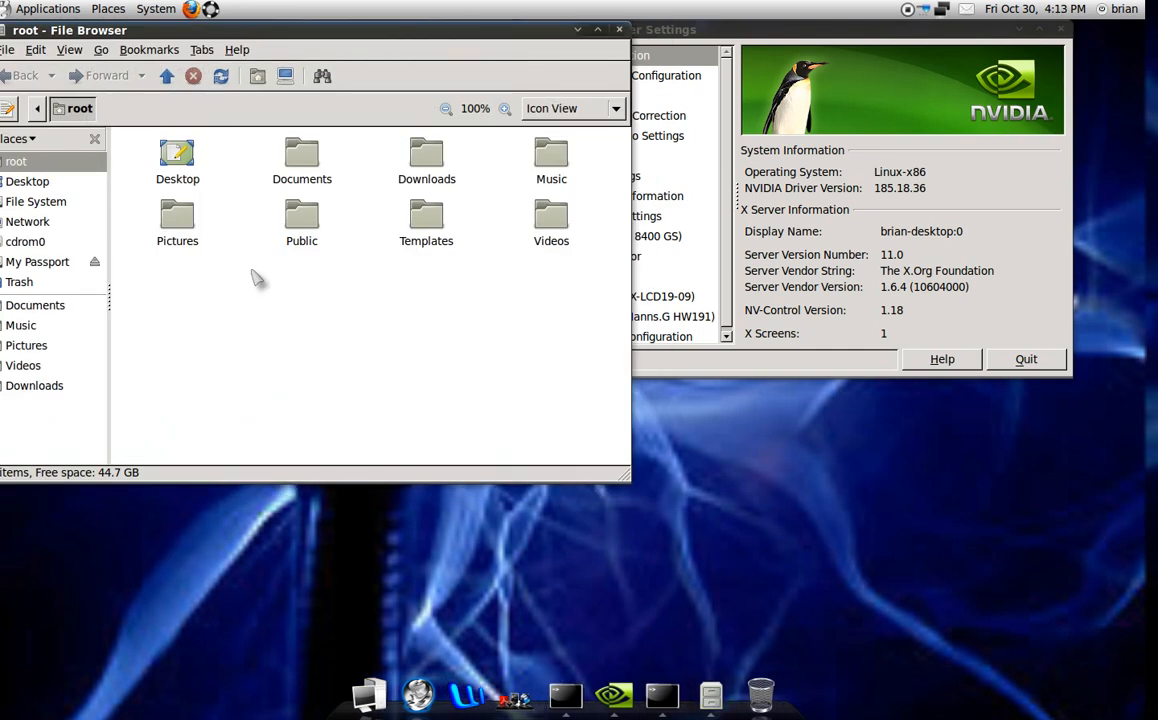
Step: Move the root file browser window clear of the terminal's title bar and minimize the terminal
left_click_drag(332, 35, 447, 50)
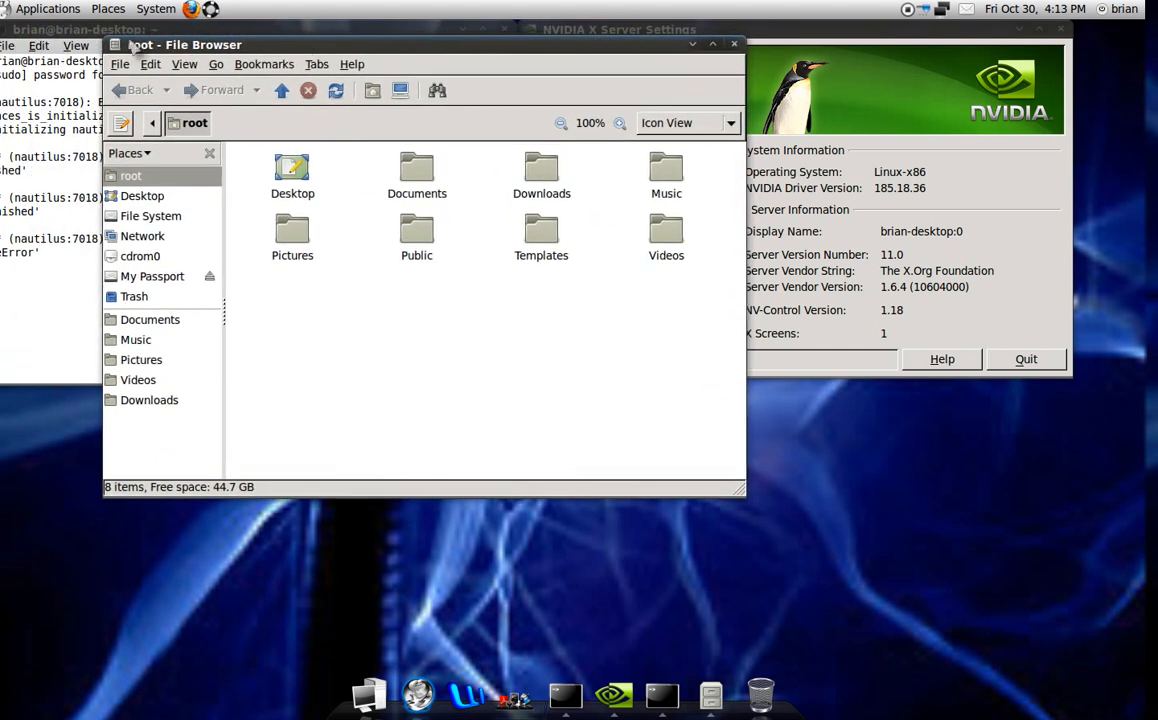
left_click(66, 31)
left_click(461, 30)
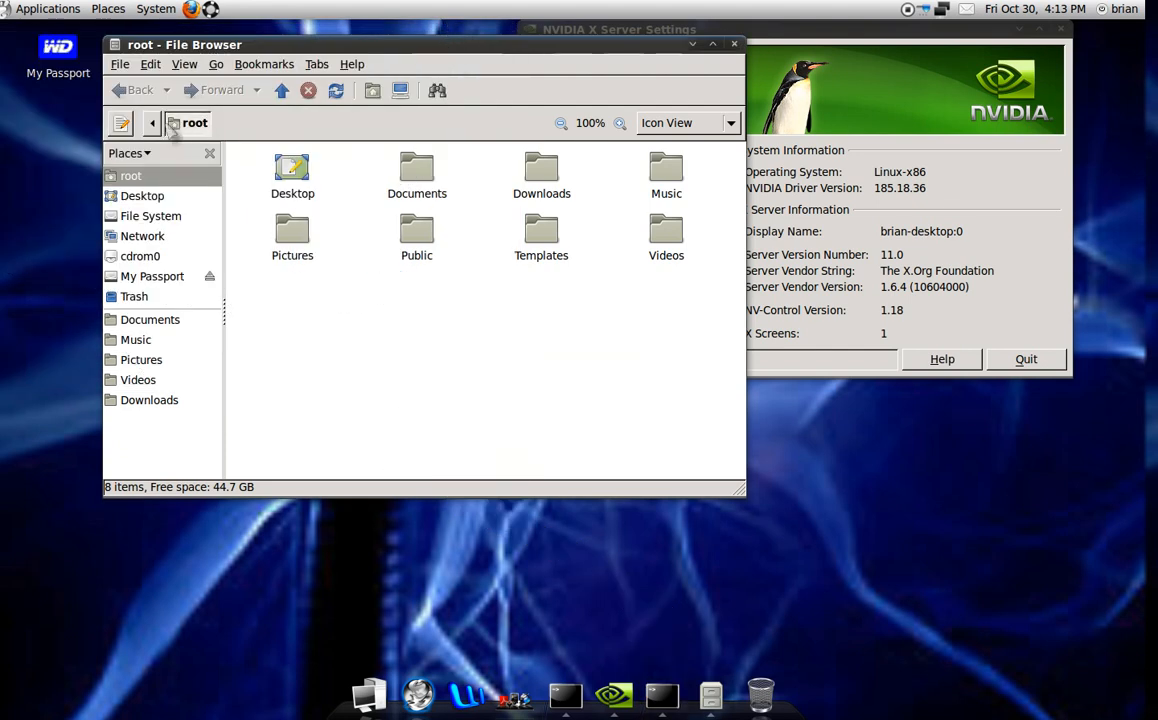
Step: Browse in the root file browser to the /etc/X11 folder
left_click(153, 124)
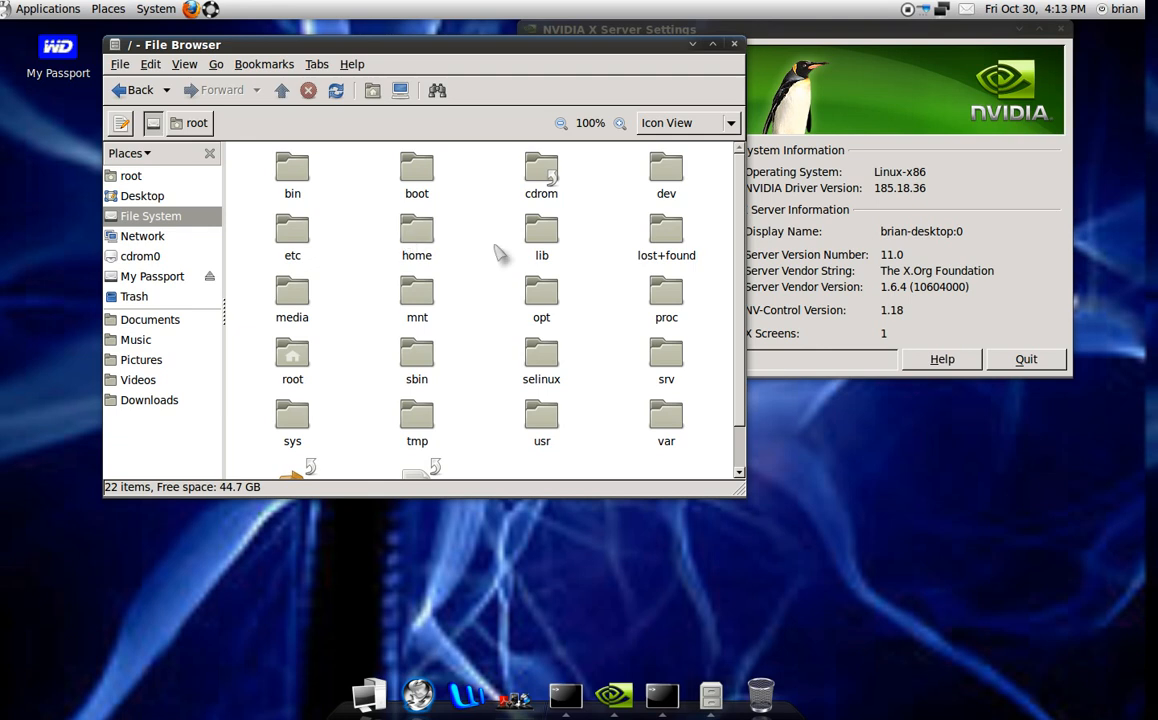
double_click(291, 235)
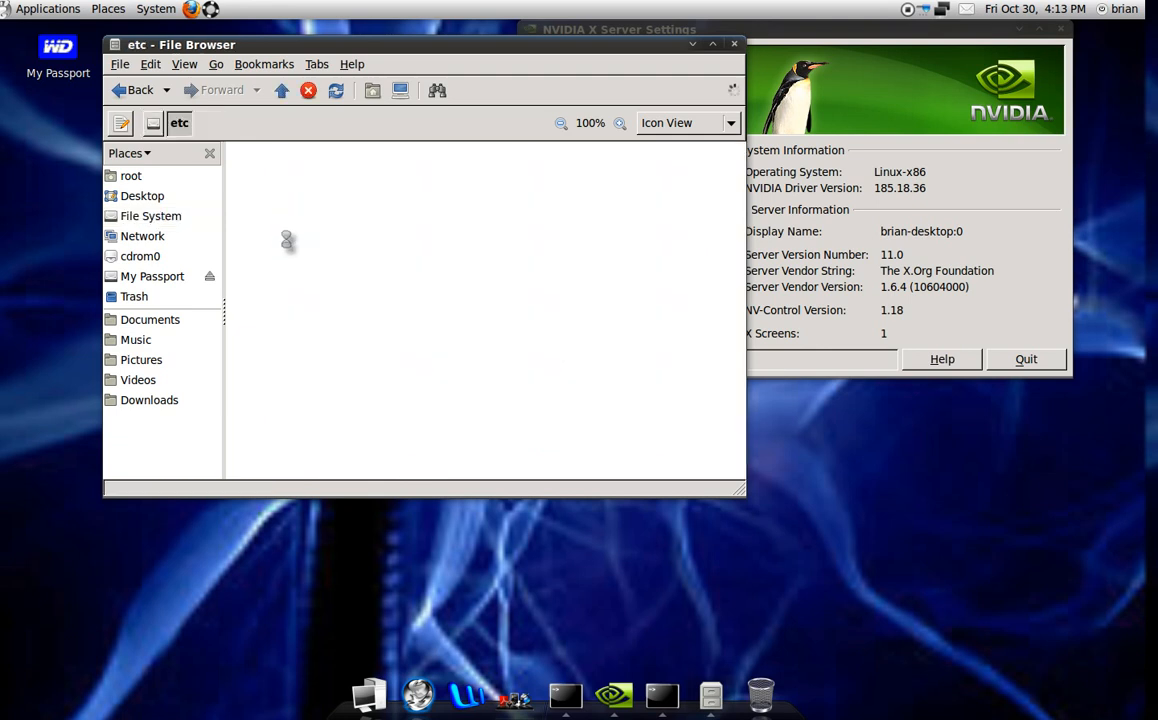
scroll(460, 318, "down", 8)
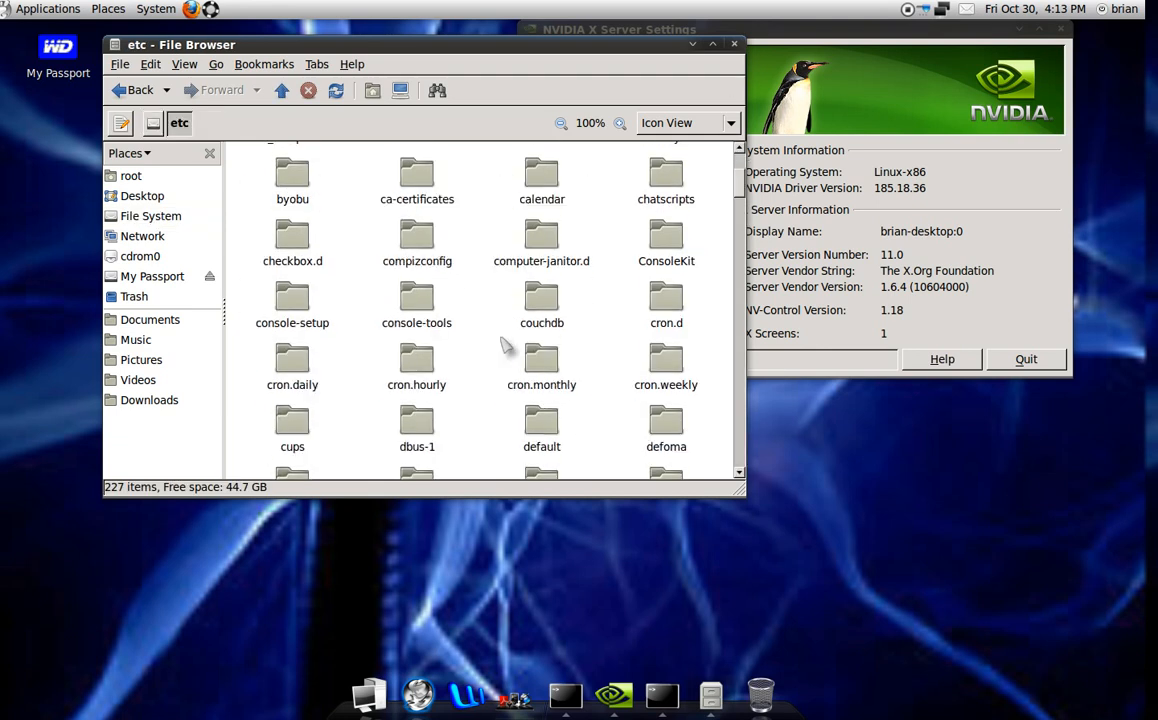
scroll(505, 343, "down", 6)
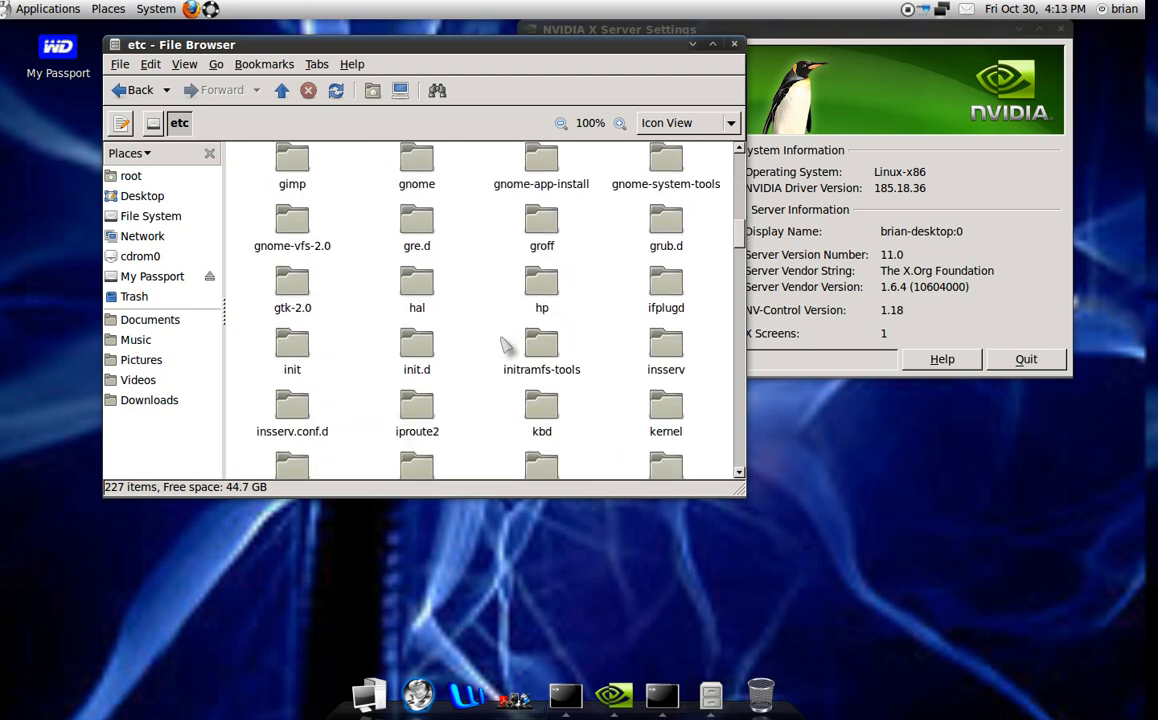
scroll(505, 343, "down", 3)
scroll(505, 343, "down", 6)
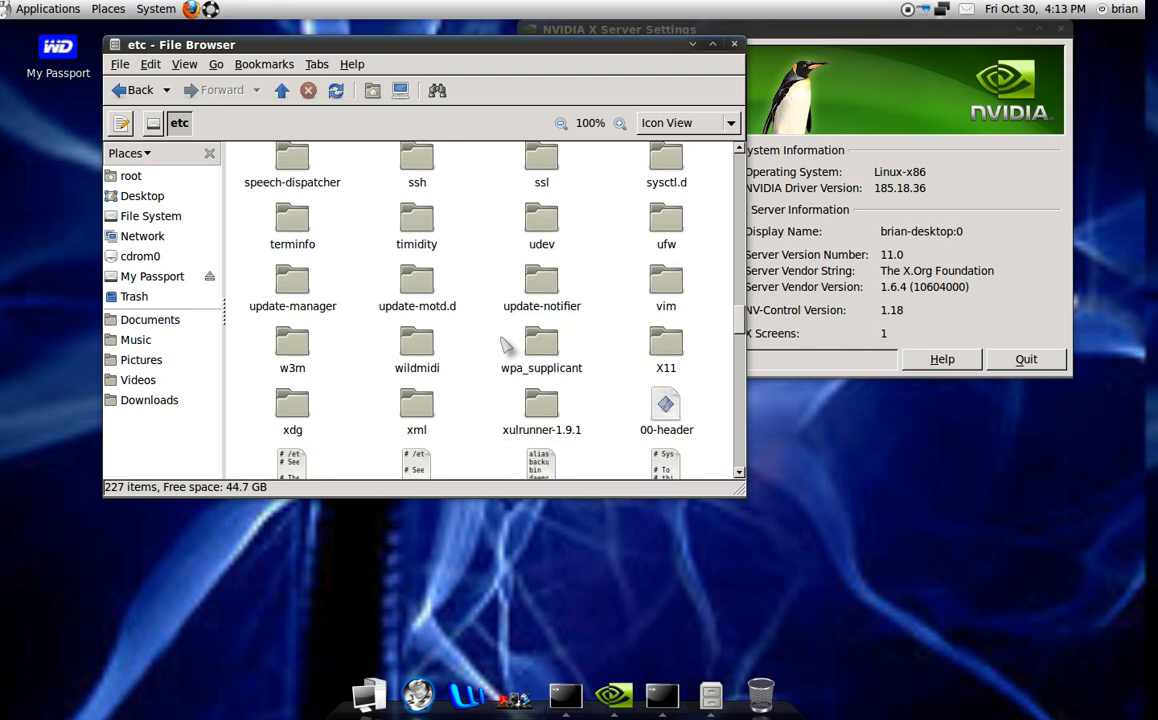
double_click(652, 342)
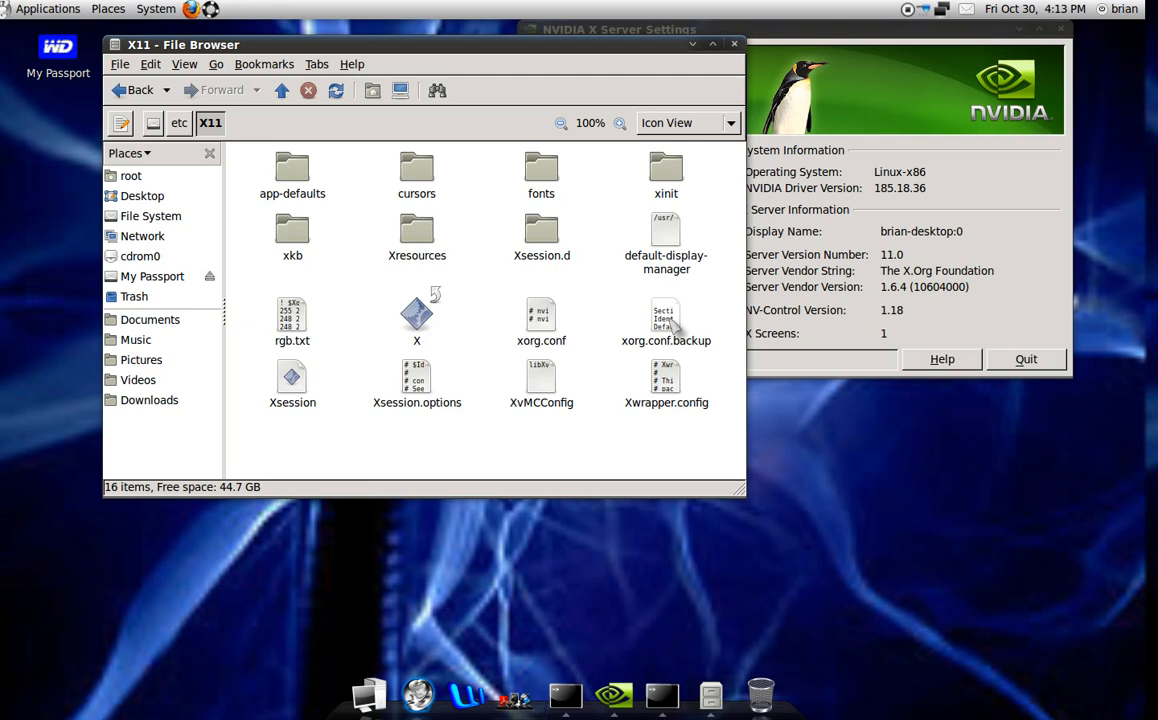
Step: Move the xorg.conf file in /etc/X11 to the trash, keeping xorg.conf.backup
right_click(552, 333)
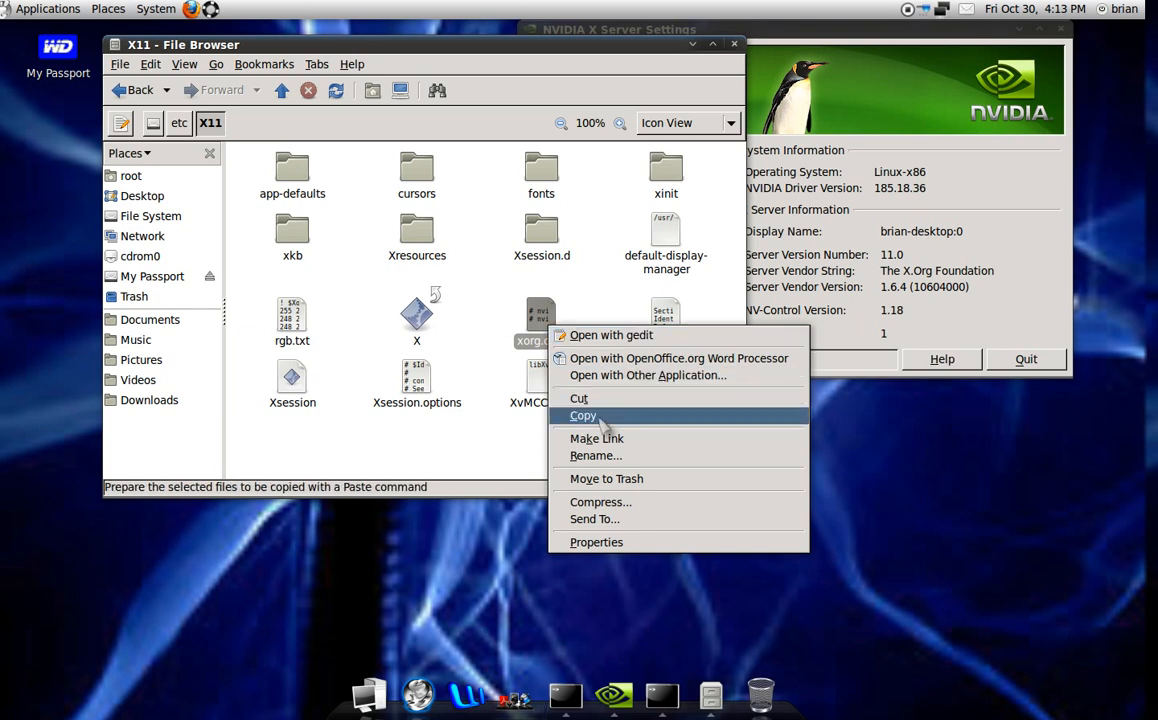
left_click(607, 296)
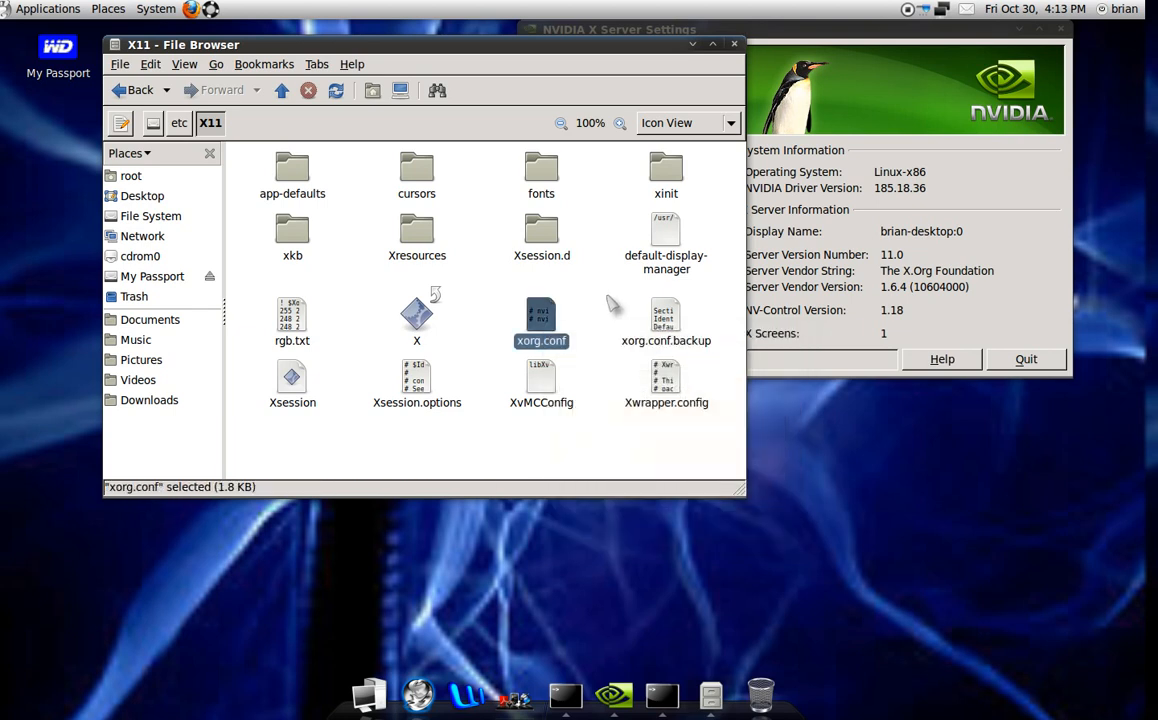
left_click(669, 329)
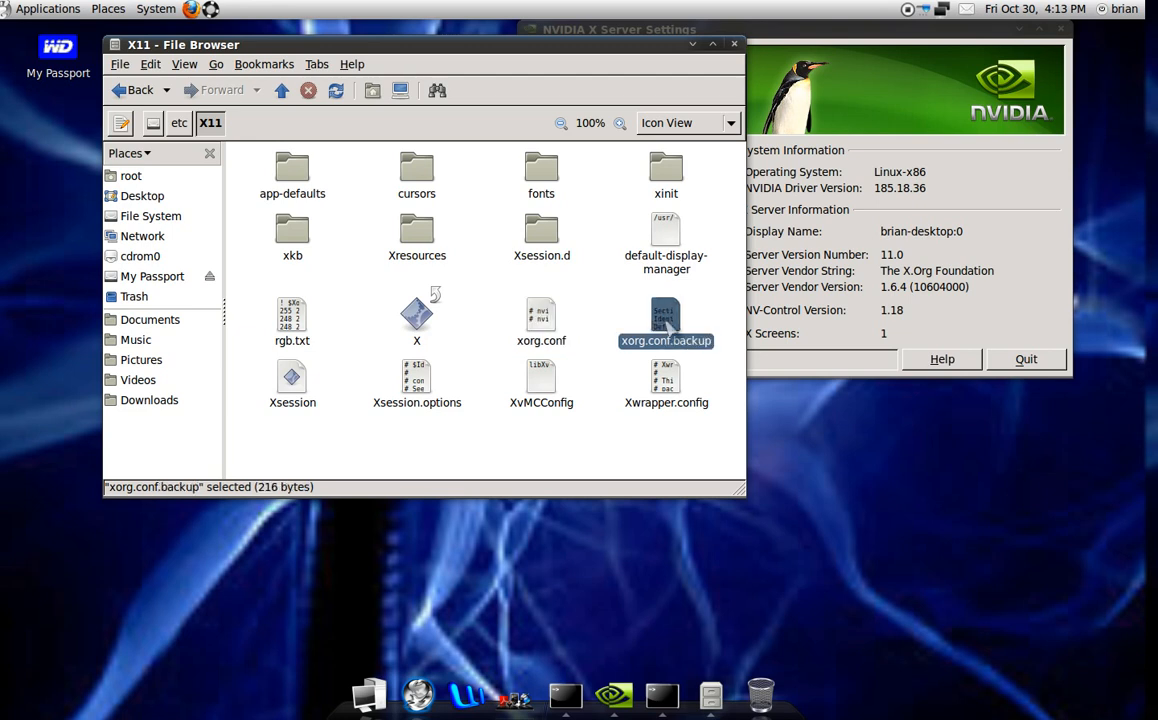
left_click(560, 333)
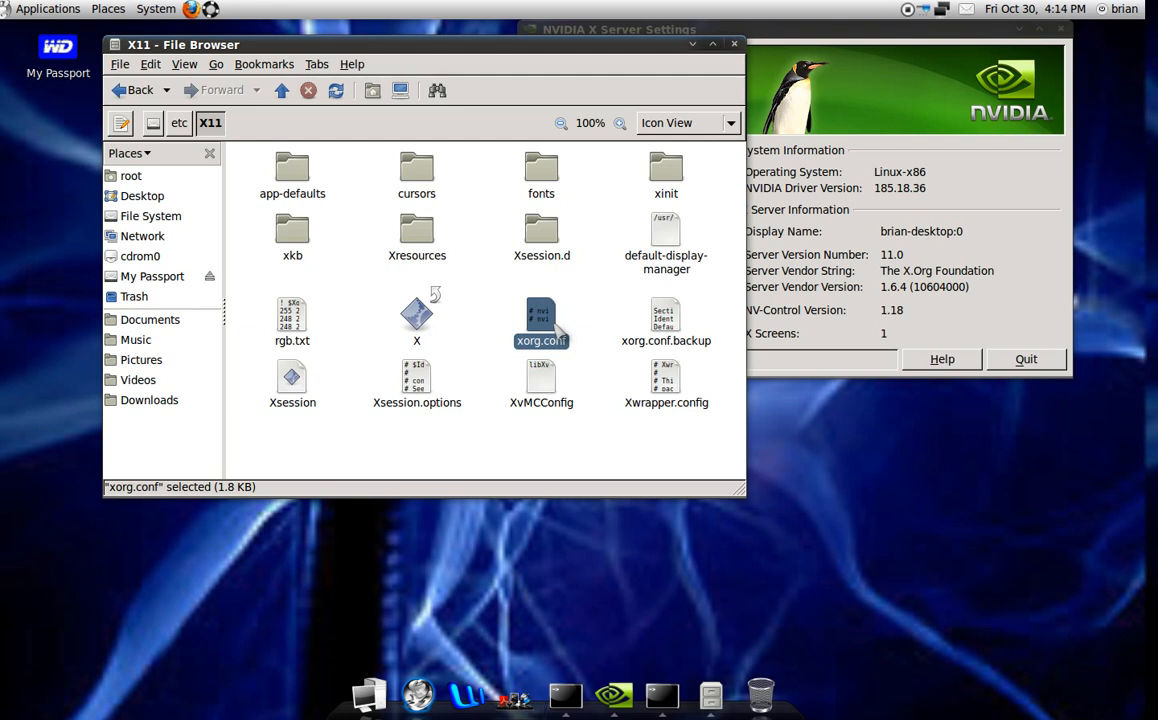
right_click(558, 331)
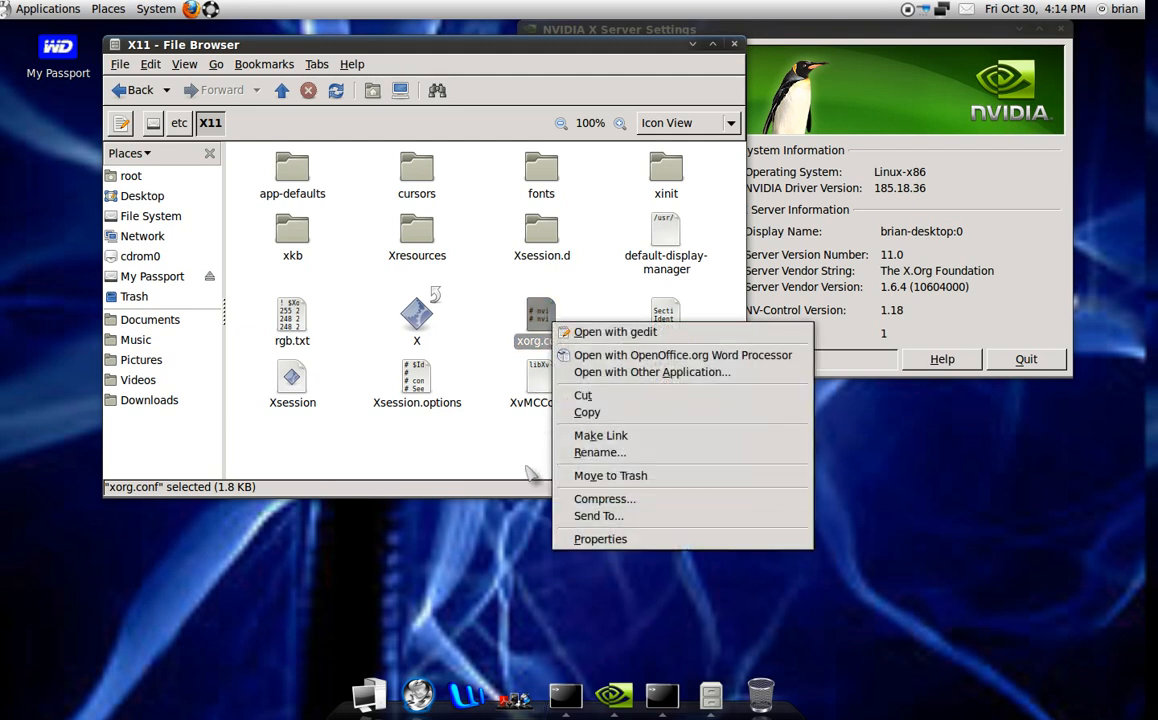
left_click(583, 476)
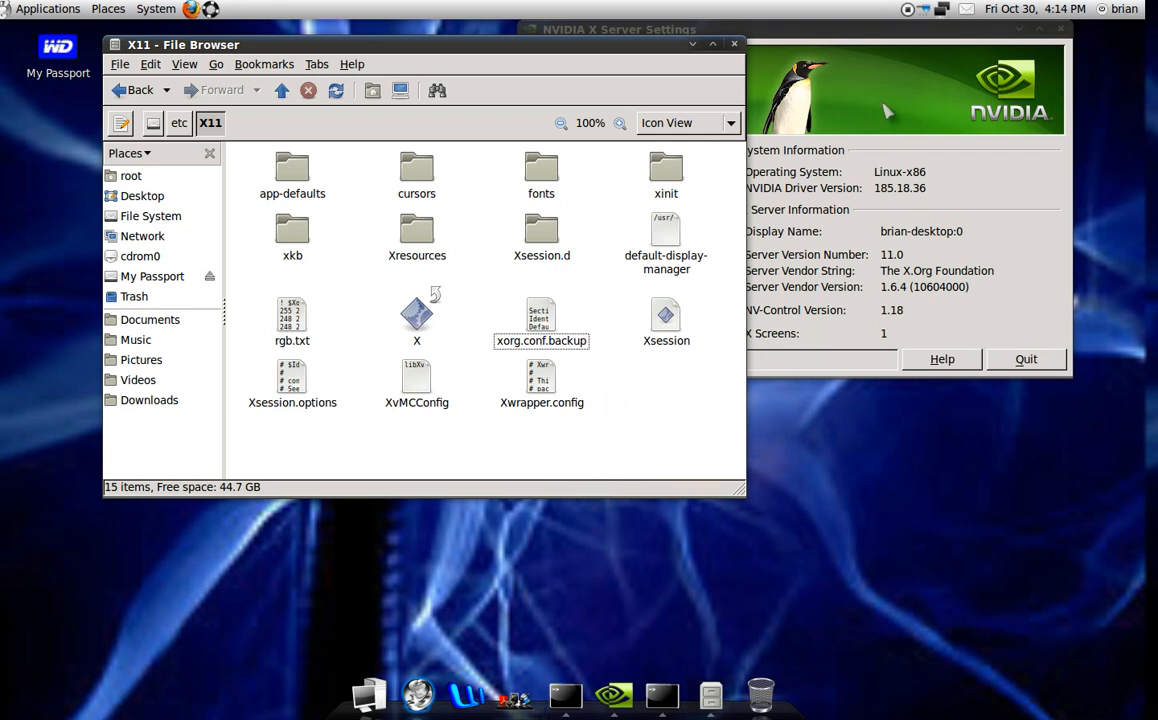
Step: Switch to NVIDIA X Server Settings, open the display configuration, and review how the BBY DX-LCD19-09 display can be configured, cancelling the dialog
left_click(884, 98)
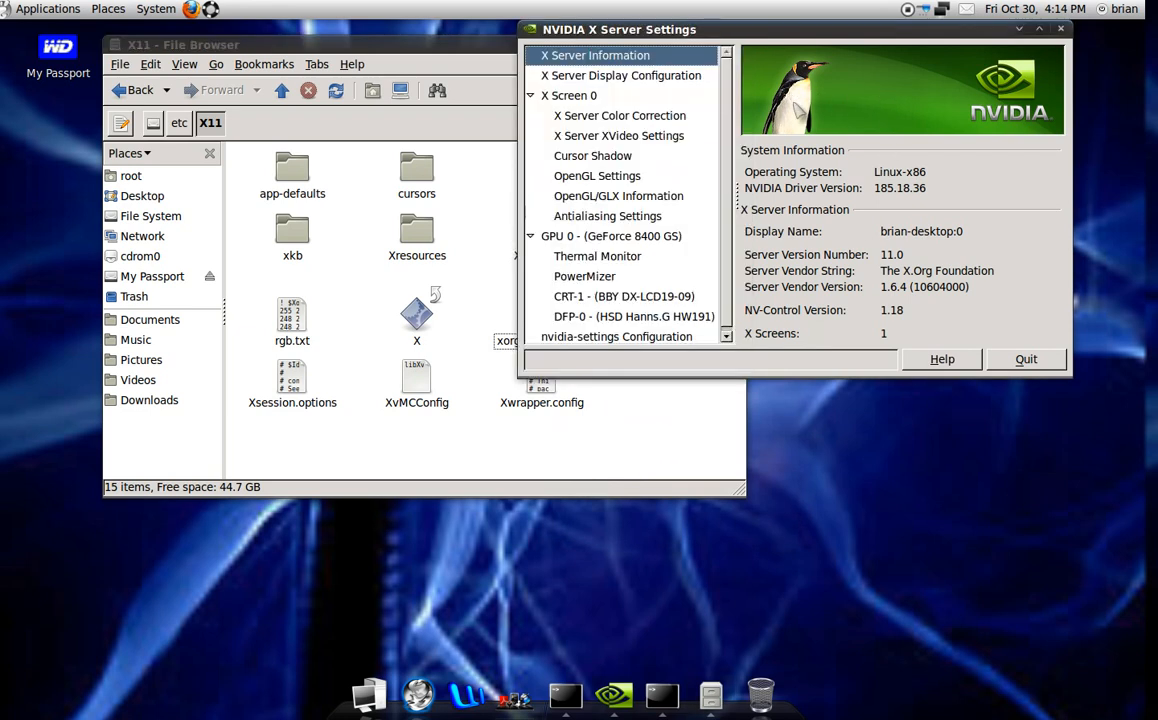
left_click(688, 80)
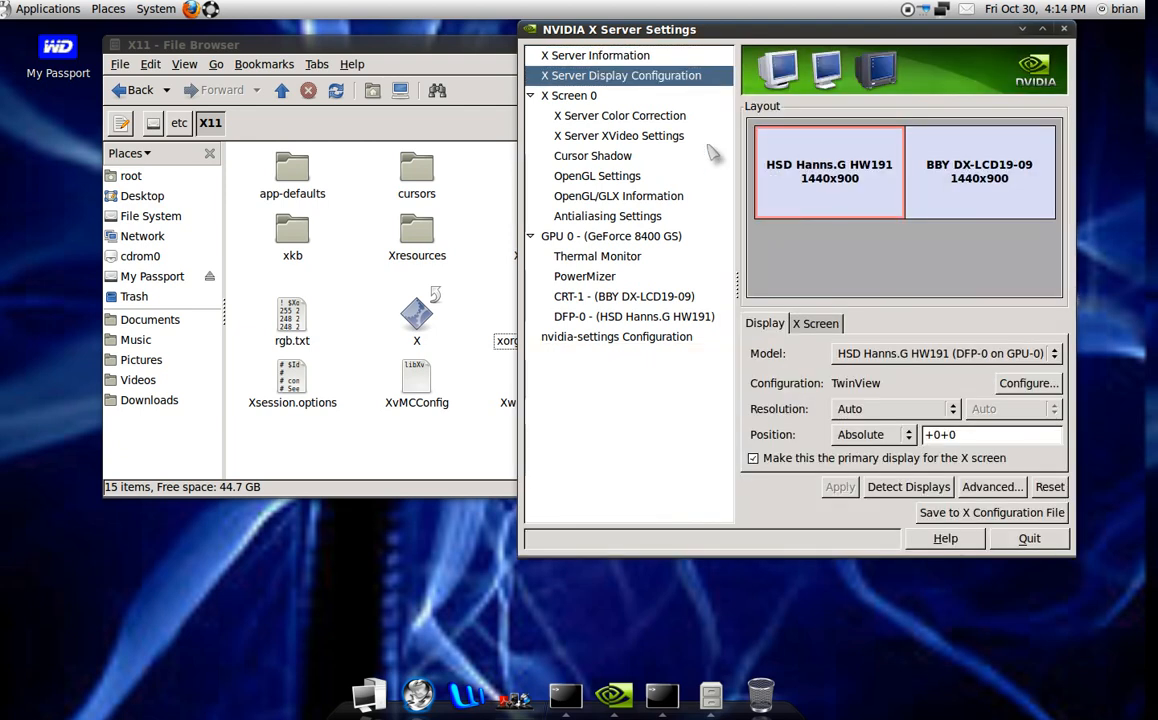
left_click(915, 205)
left_click(822, 195)
left_click(982, 203)
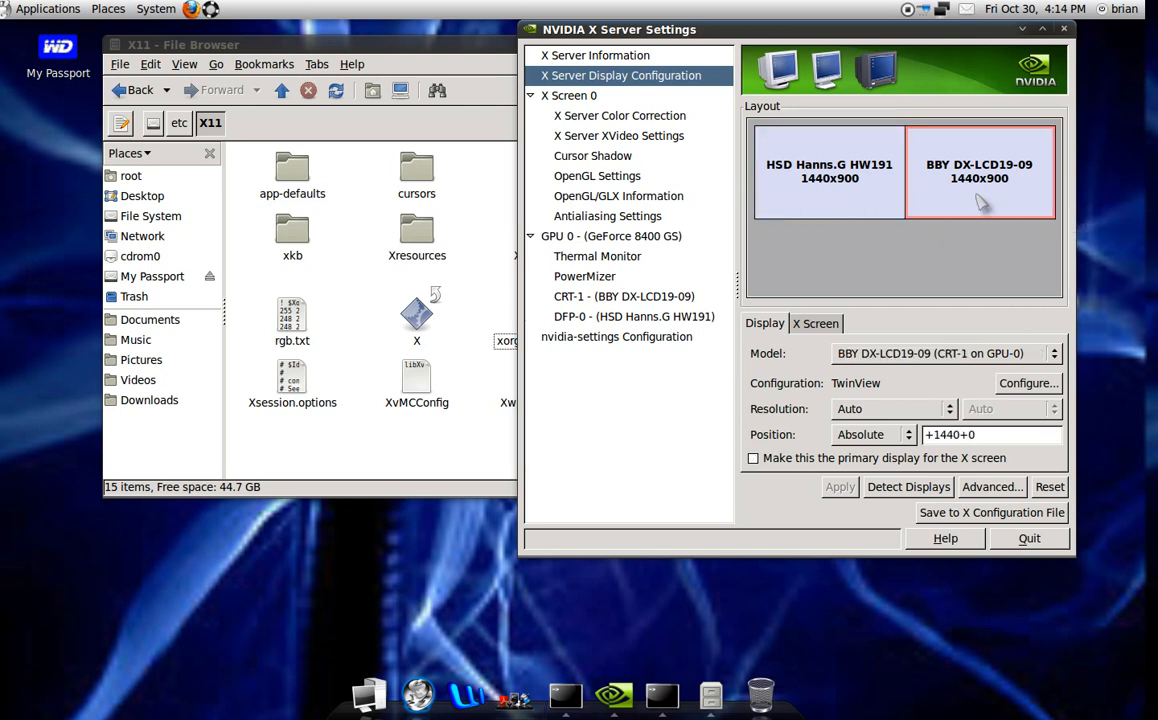
left_click(1028, 384)
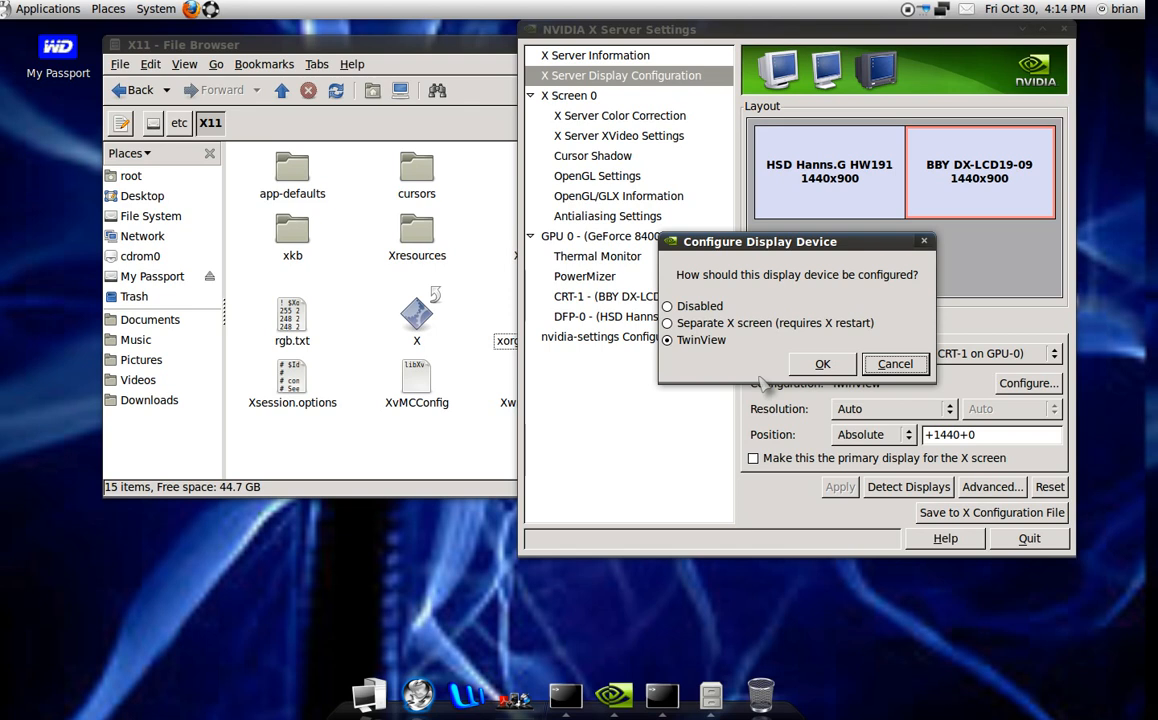
left_click(896, 365)
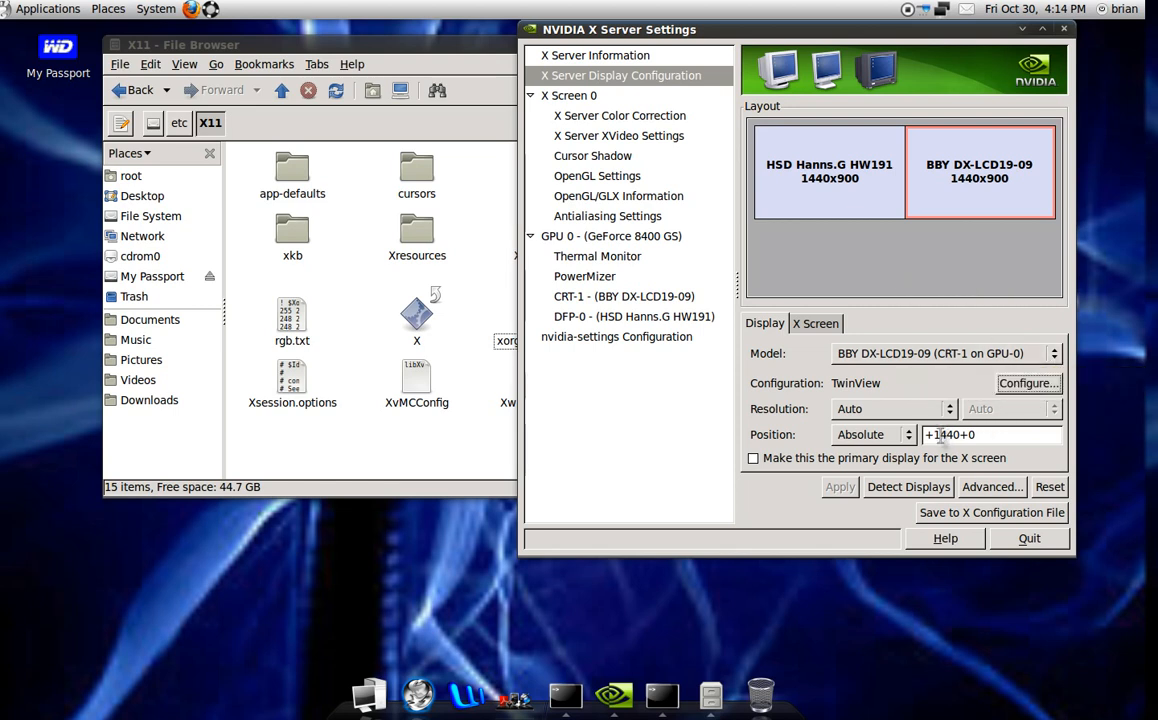
Step: Start saving the display setup to an X configuration file and show and review the preview of its contents
left_click(945, 512)
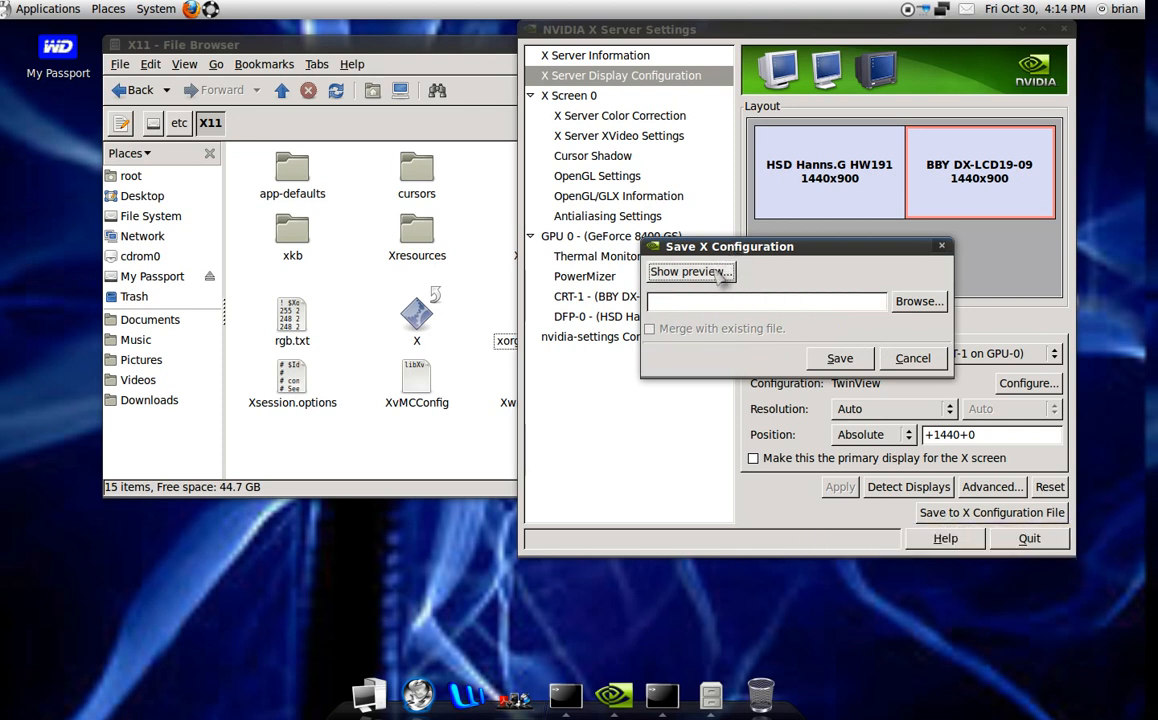
left_click(720, 275)
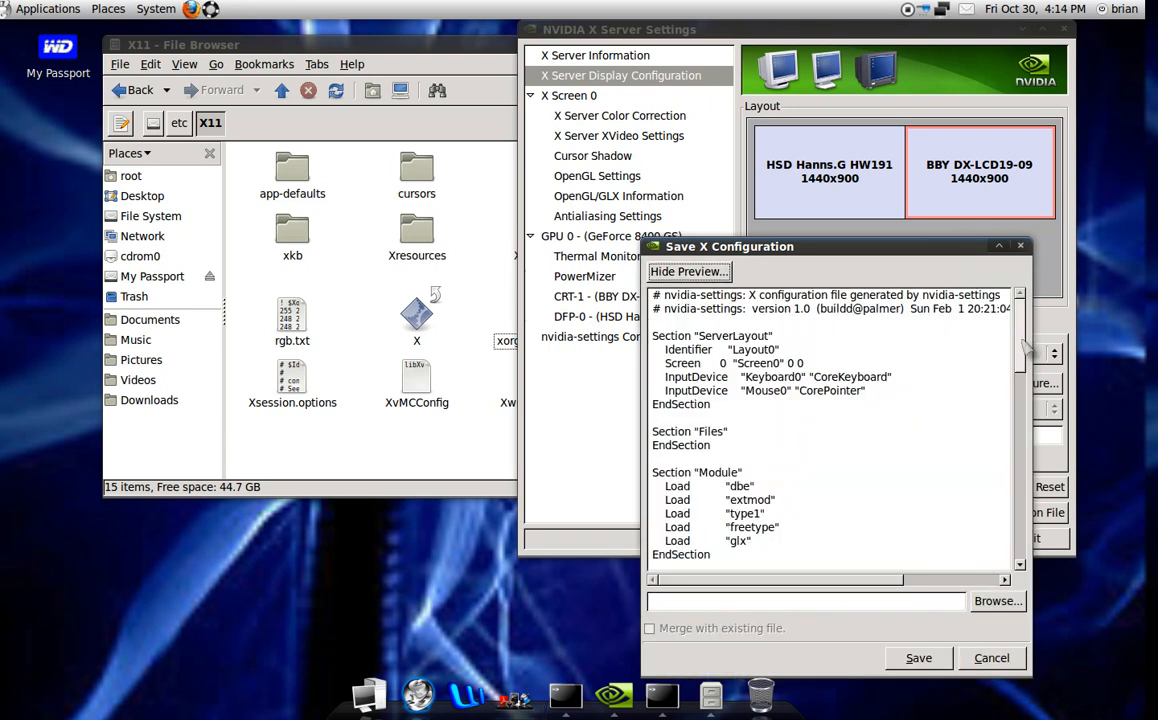
scroll(1018, 390, "down", 3)
scroll(1018, 390, "up", 3)
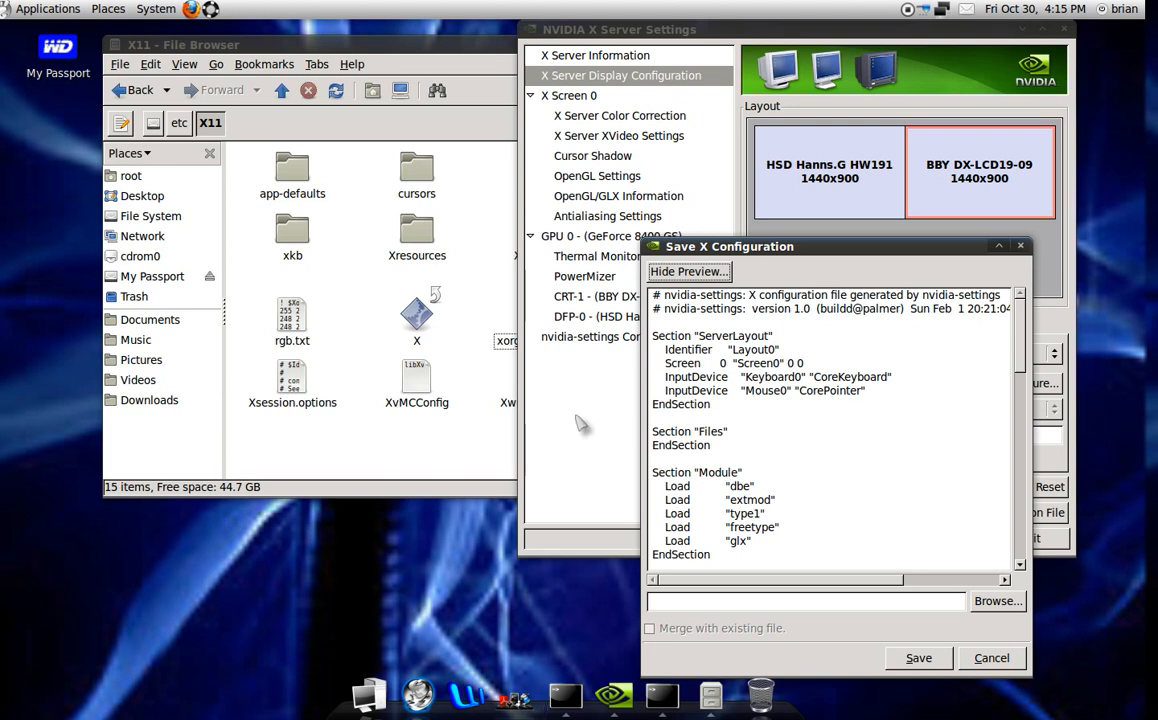
Step: Create an empty file named xorg.conf in the /etc/X11 folder using the root file browser
left_click(462, 322)
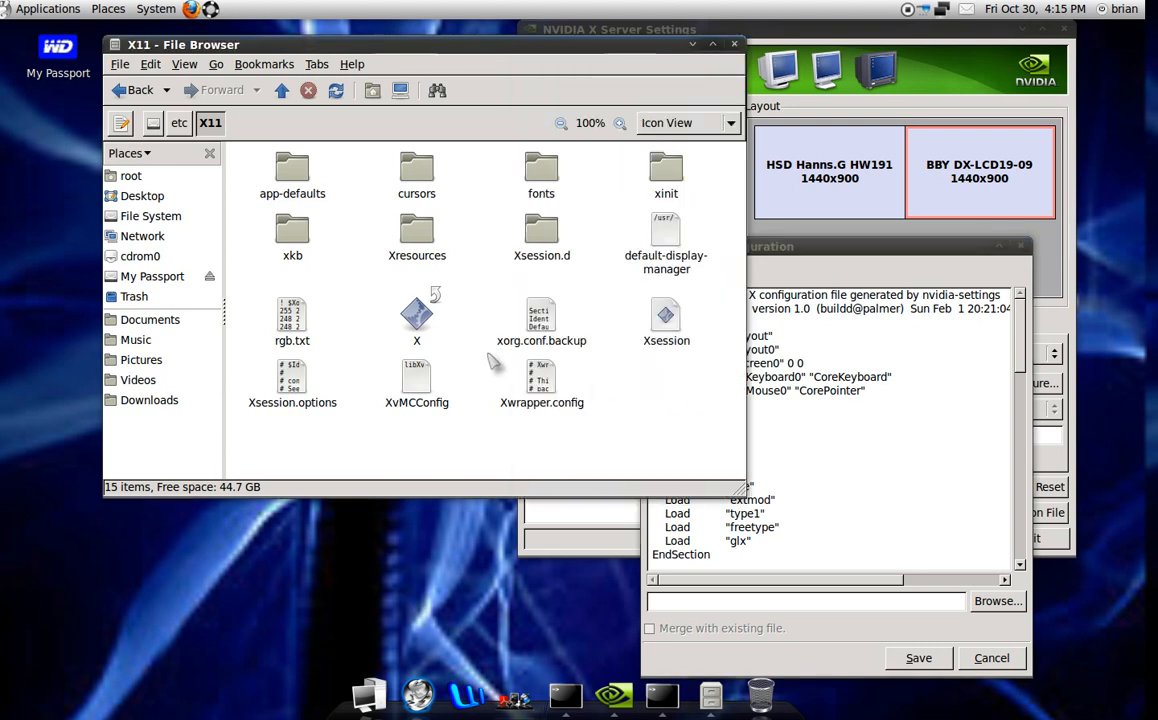
right_click(623, 385)
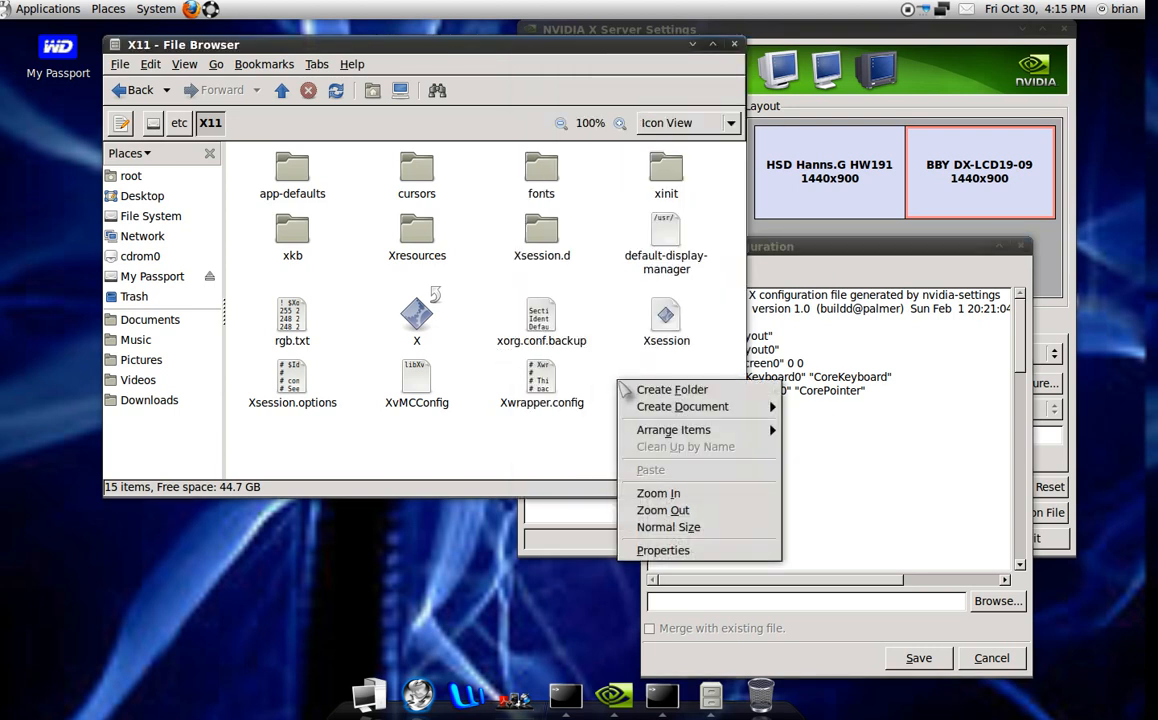
left_click(601, 443)
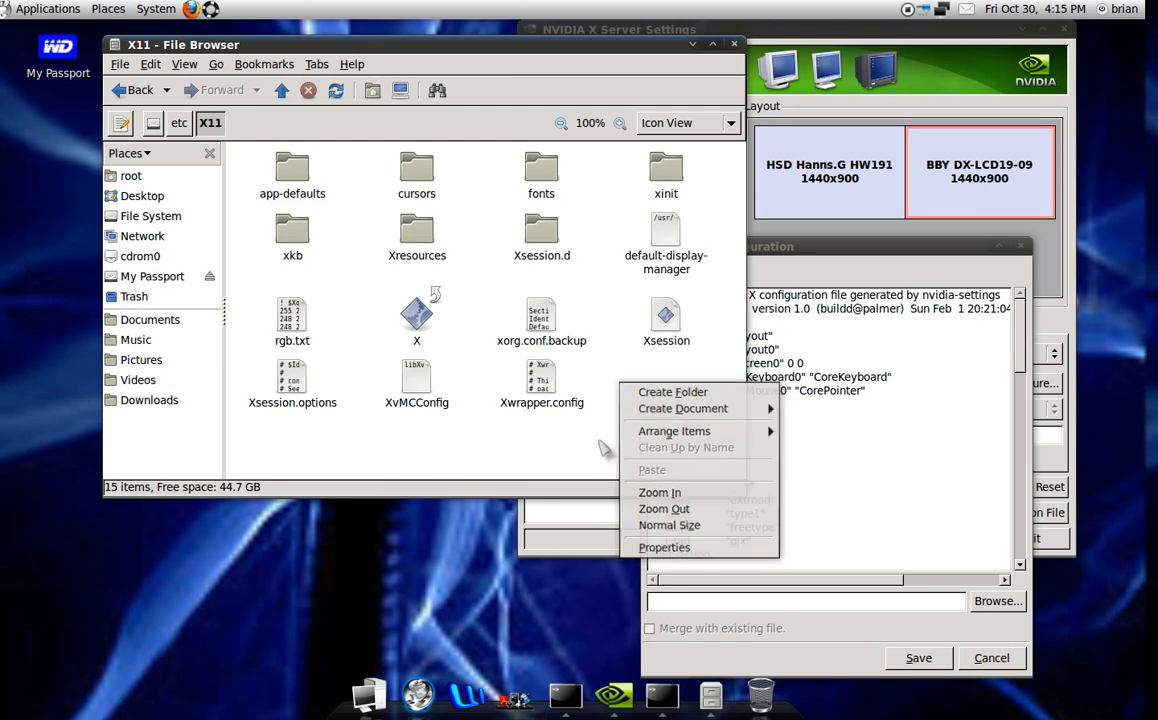
right_click(648, 379)
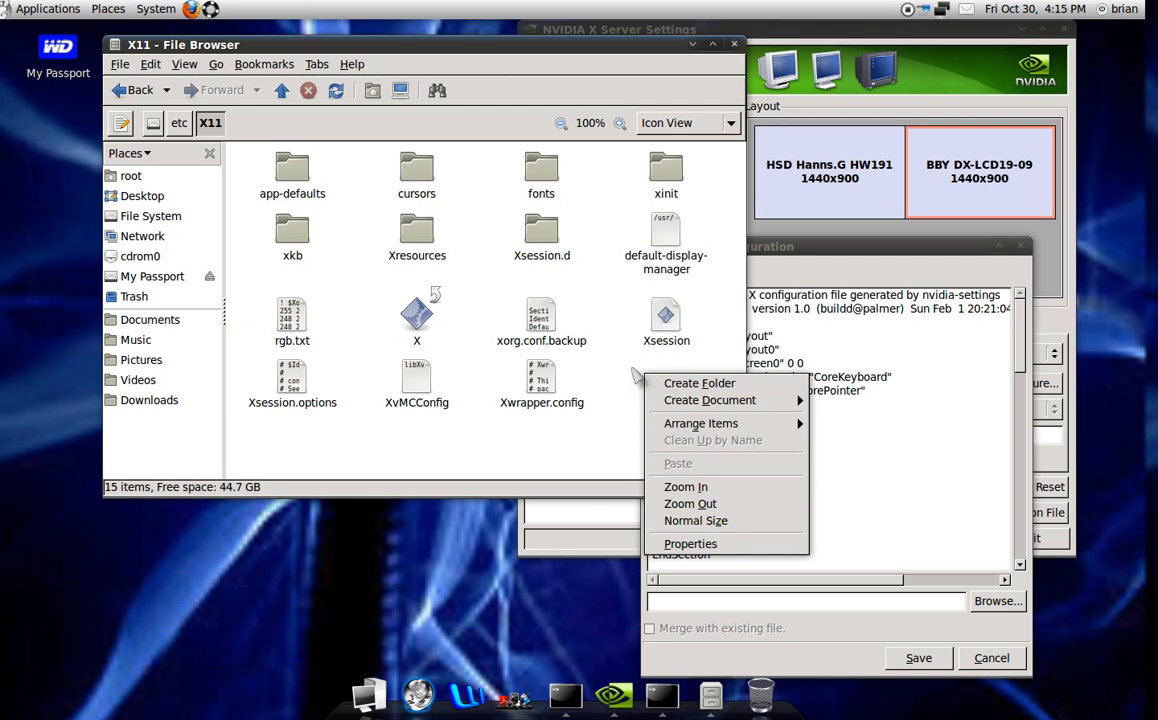
left_click(632, 366)
right_click(636, 374)
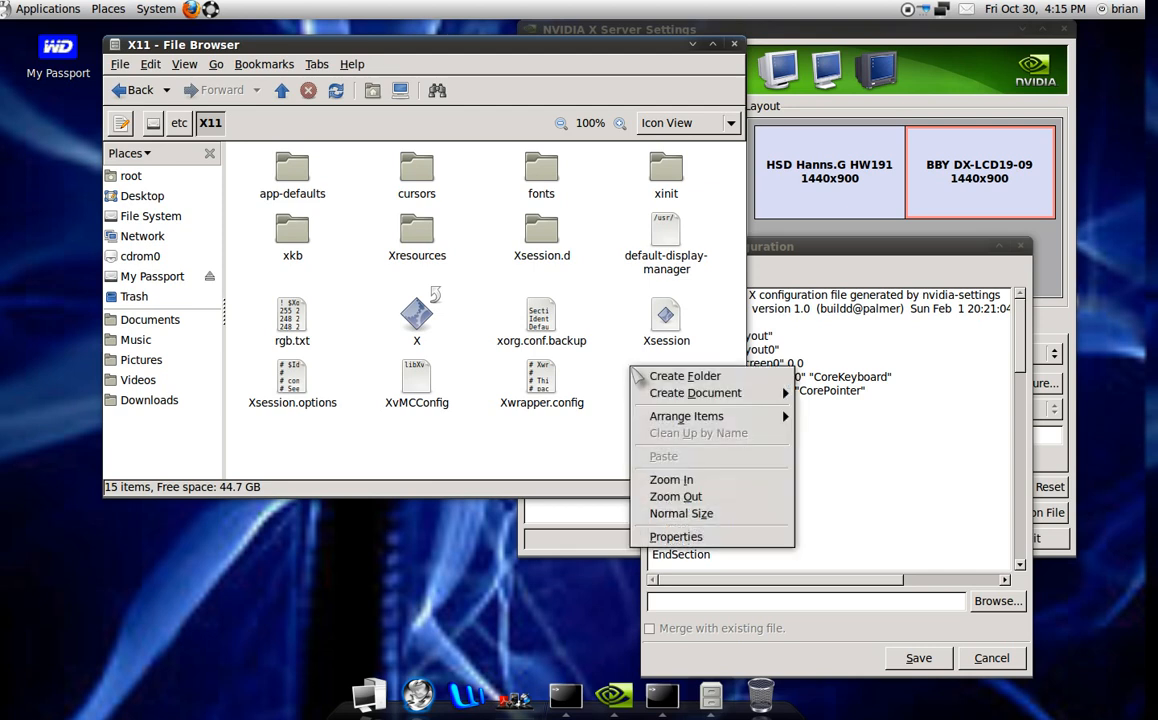
mouse_move(700, 392)
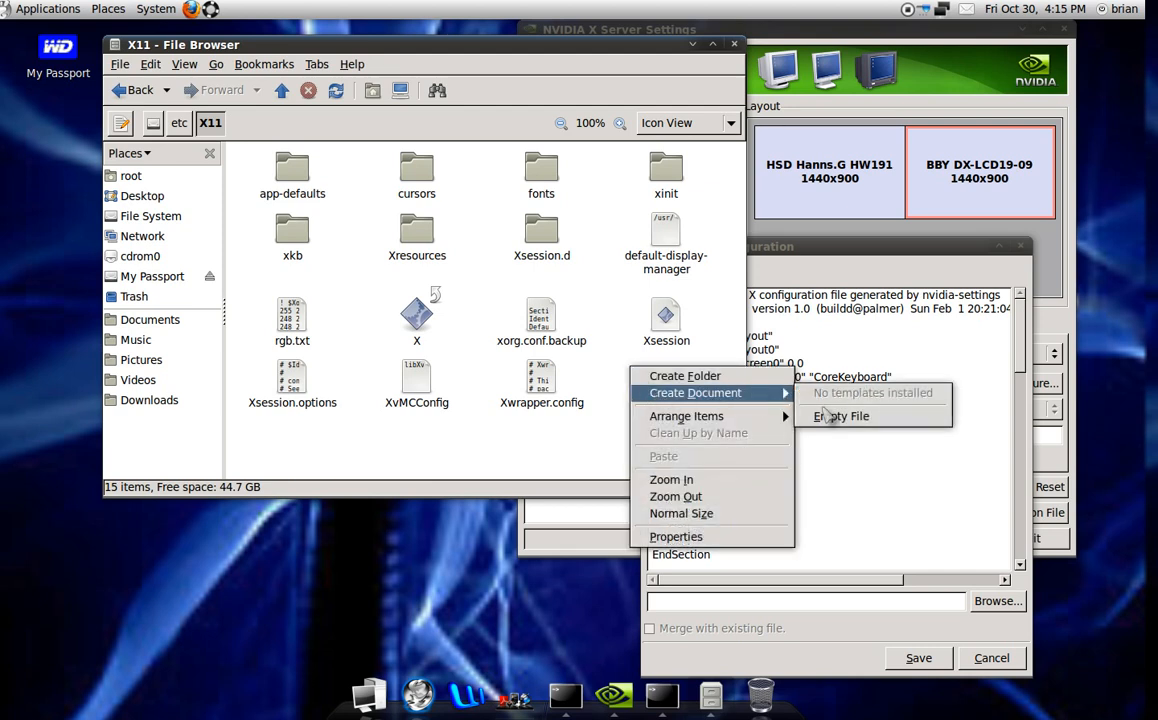
left_click(825, 414)
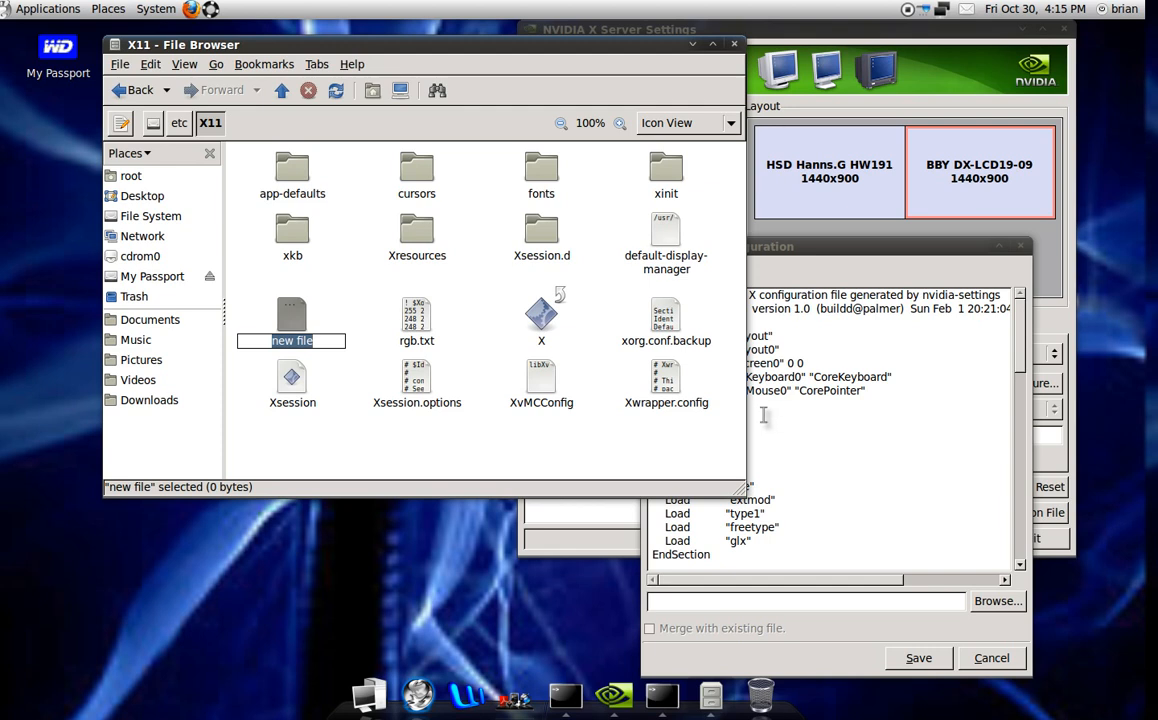
type("xorg.conf")
key("Return")
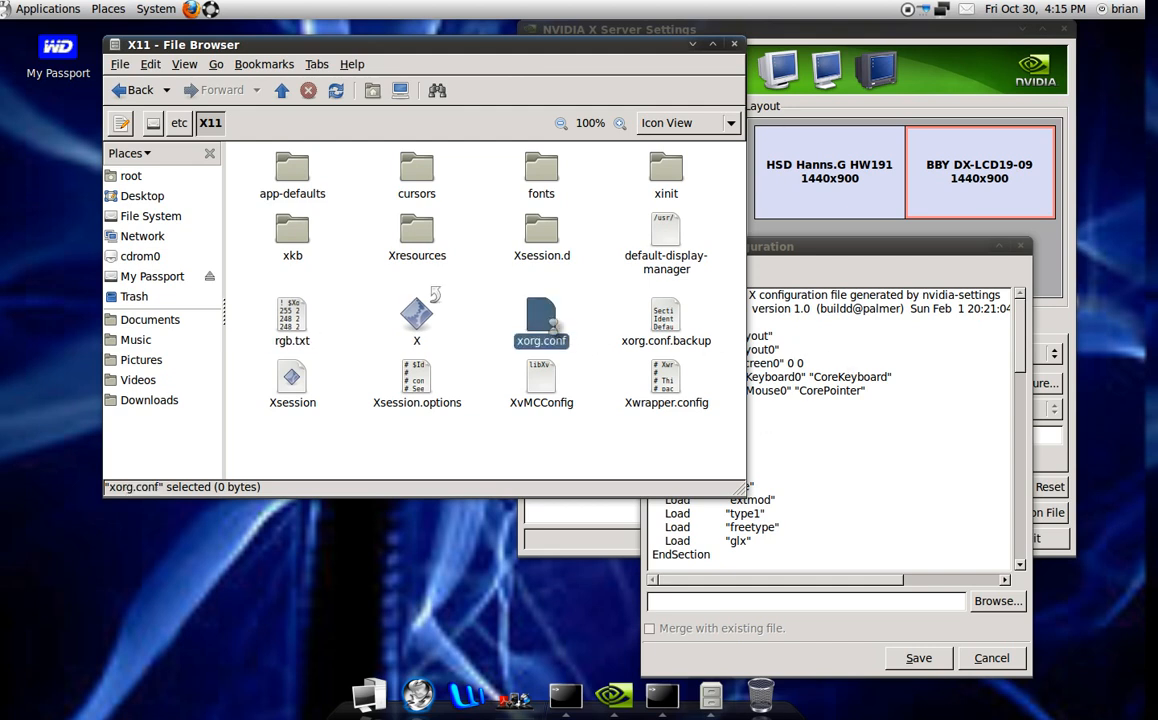
Step: Open the new xorg.conf in gedit and copy the X configuration preview into it, from the first line through the BBY DX-LCD19-09 ModelName line
double_click(540, 316)
left_click(811, 342)
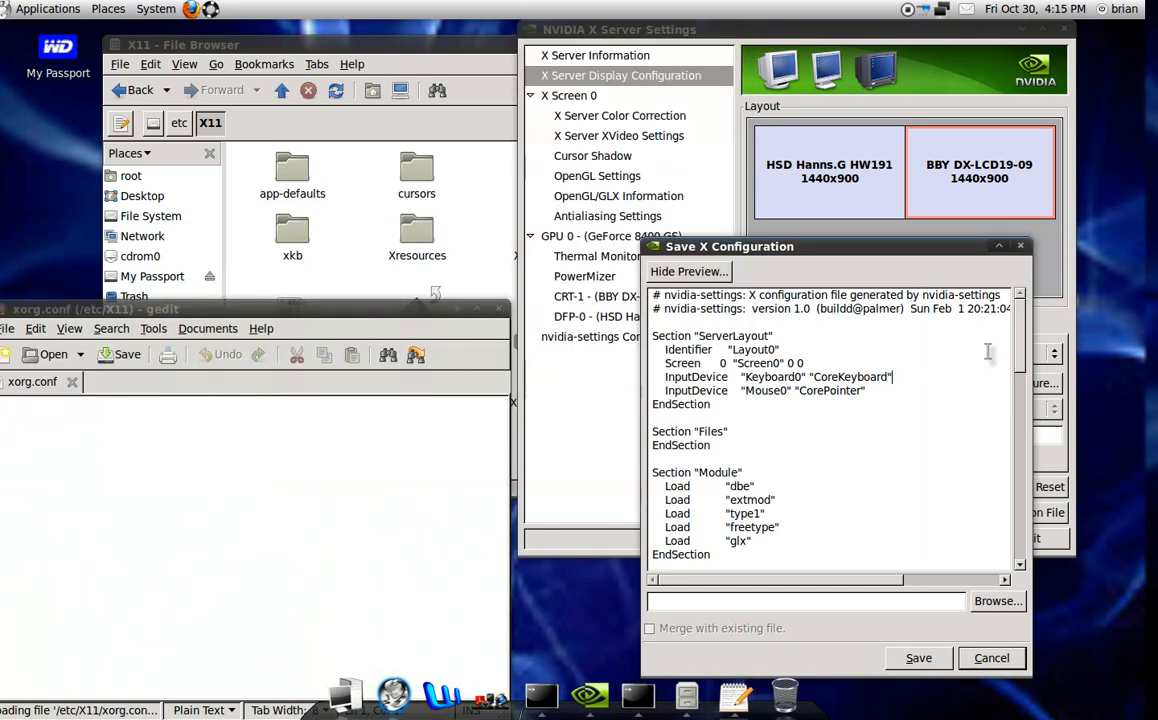
left_click_drag(652, 295, 911, 597)
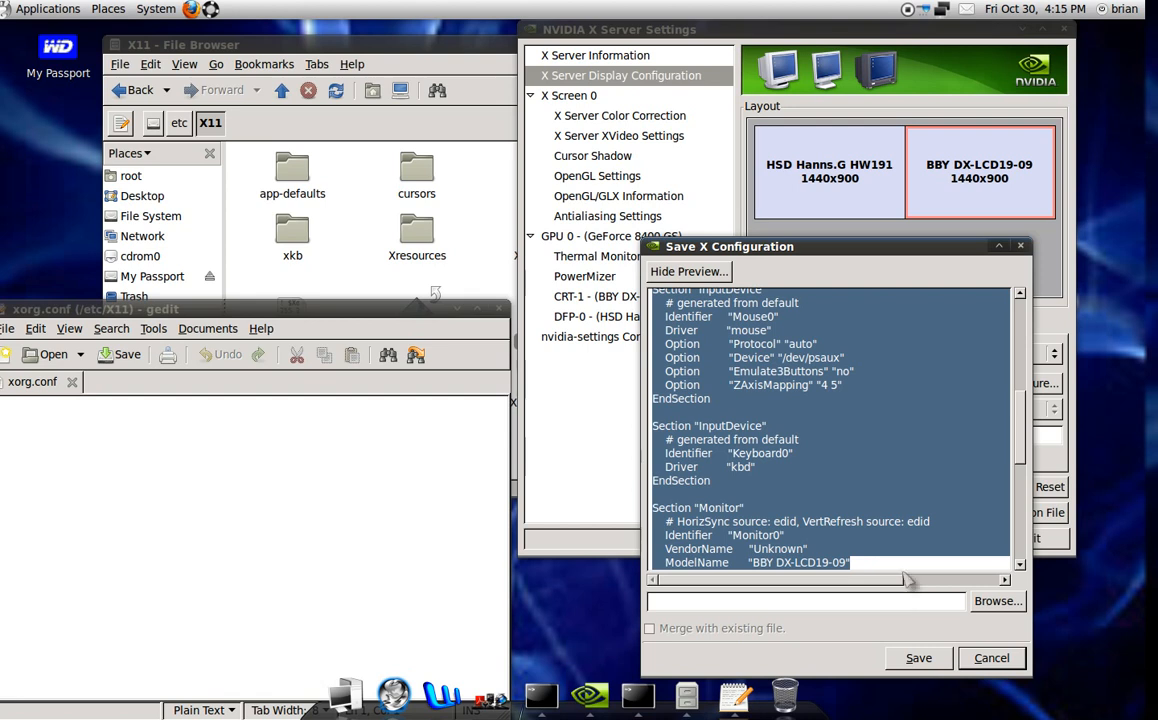
right_click(746, 379)
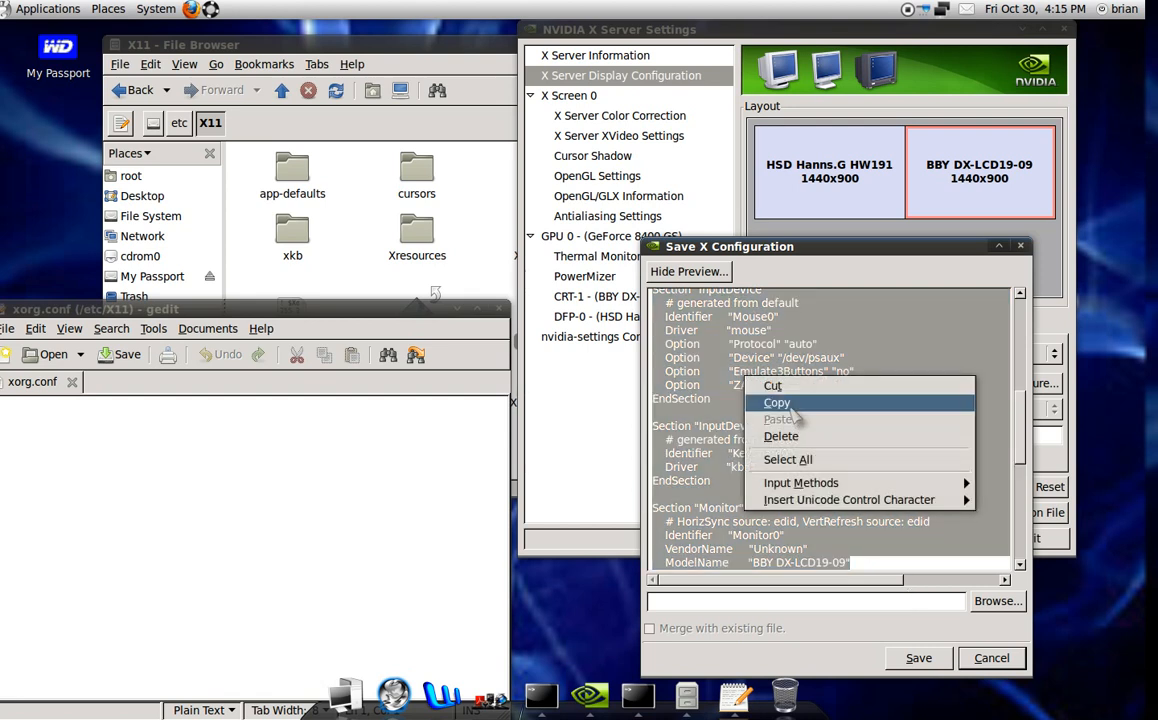
left_click(777, 402)
left_click(257, 447)
right_click(257, 447)
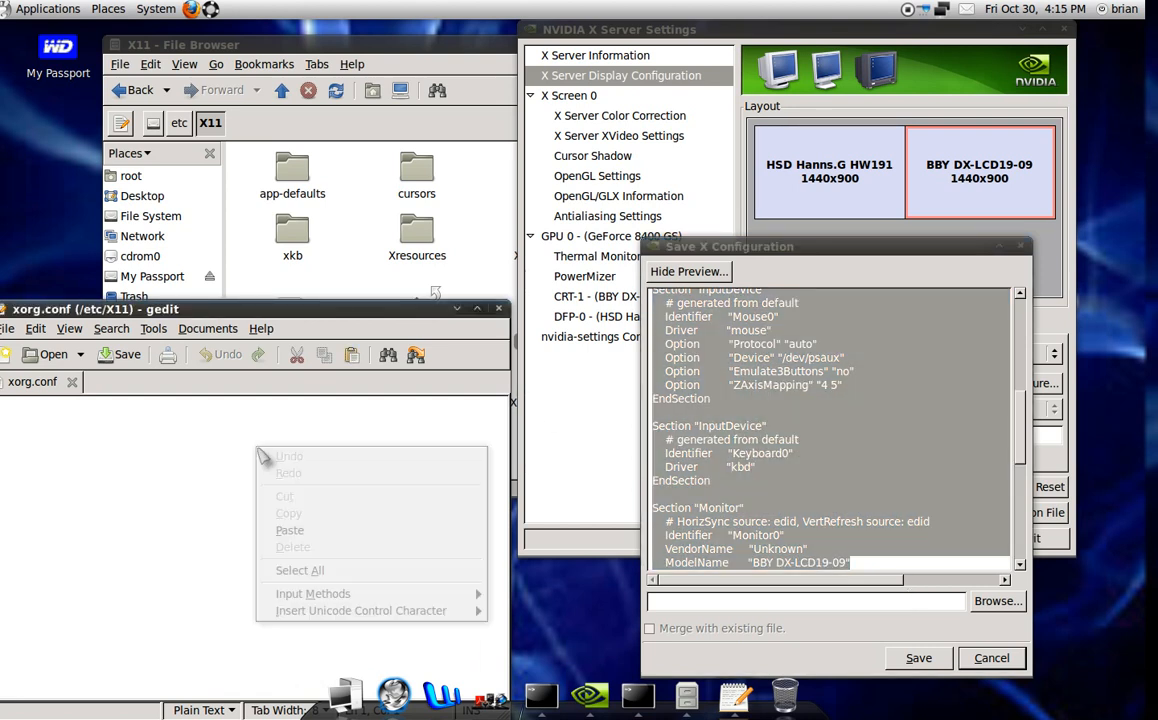
left_click(288, 530)
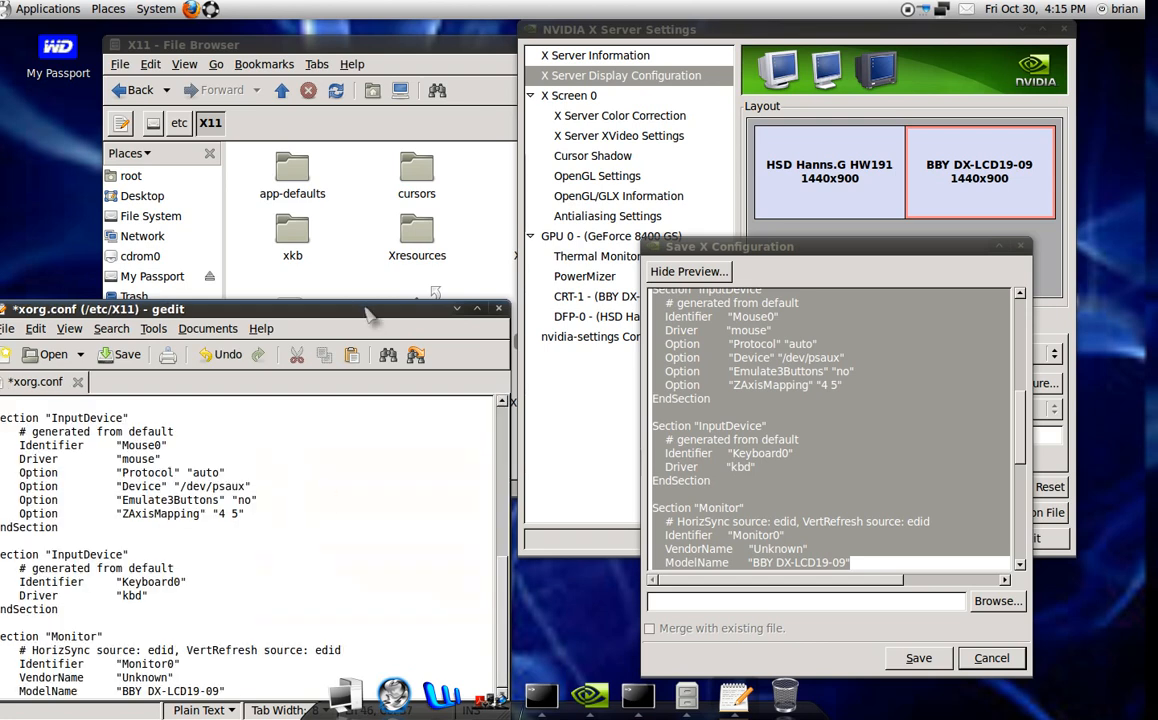
Step: Move the gedit window fully into view, save xorg.conf, and close the editor
left_click_drag(345, 309, 487, 100)
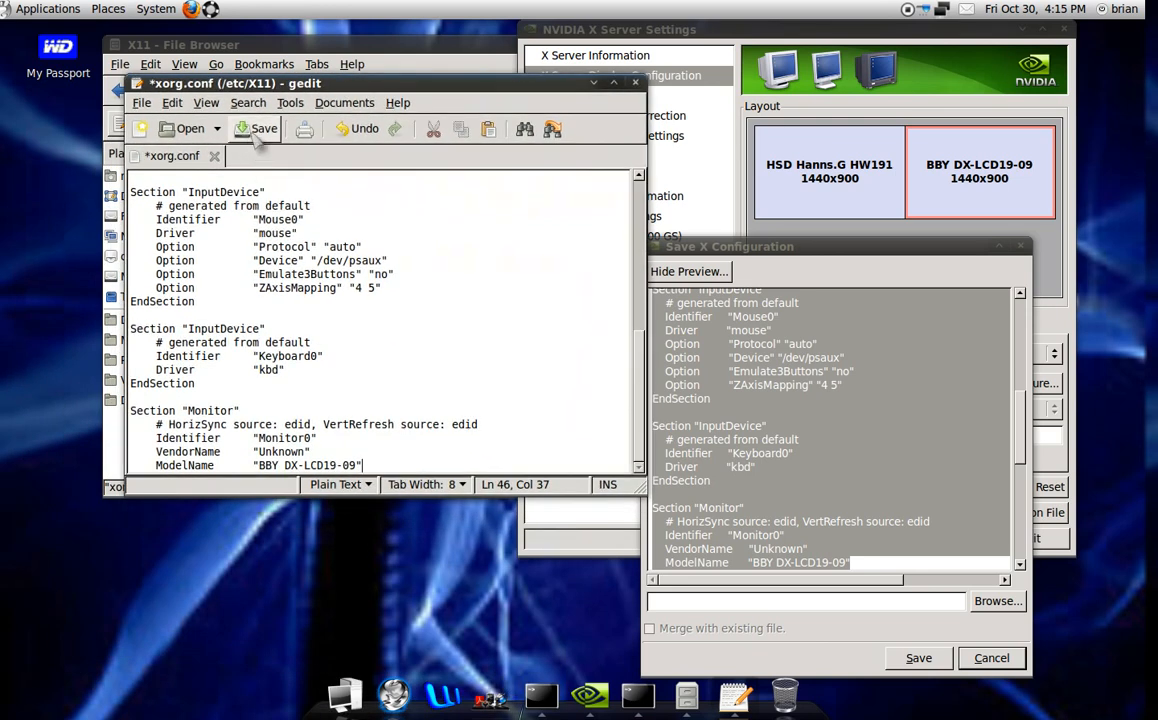
left_click(258, 129)
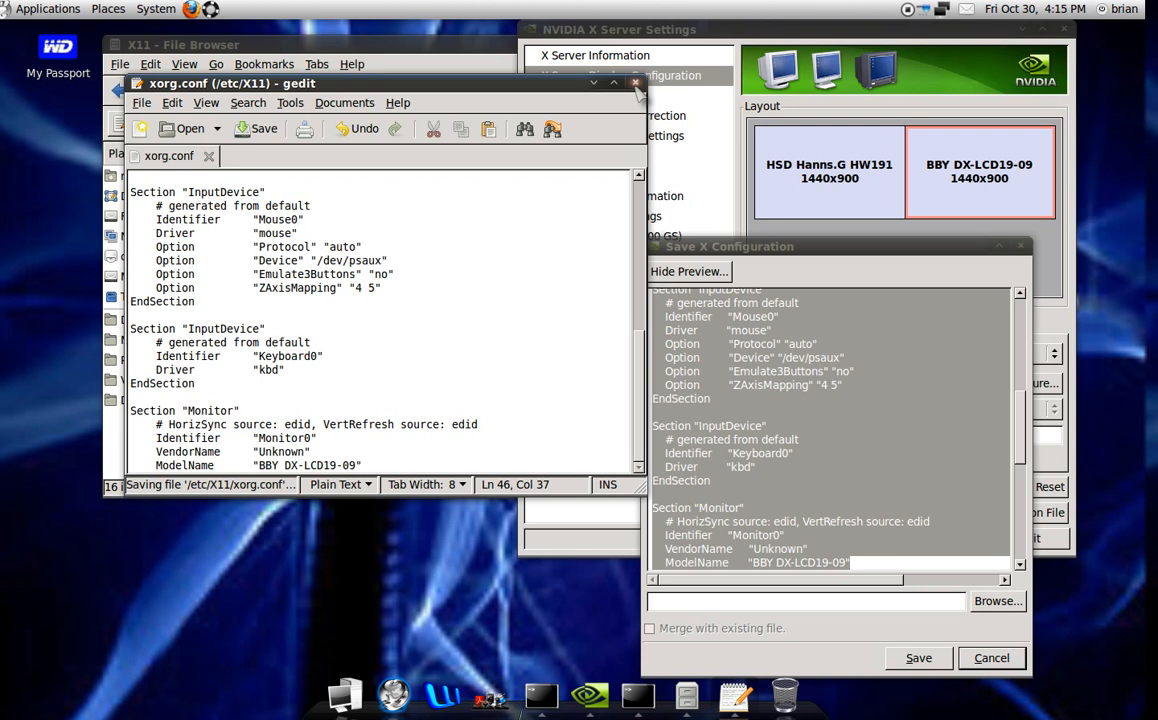
left_click(635, 82)
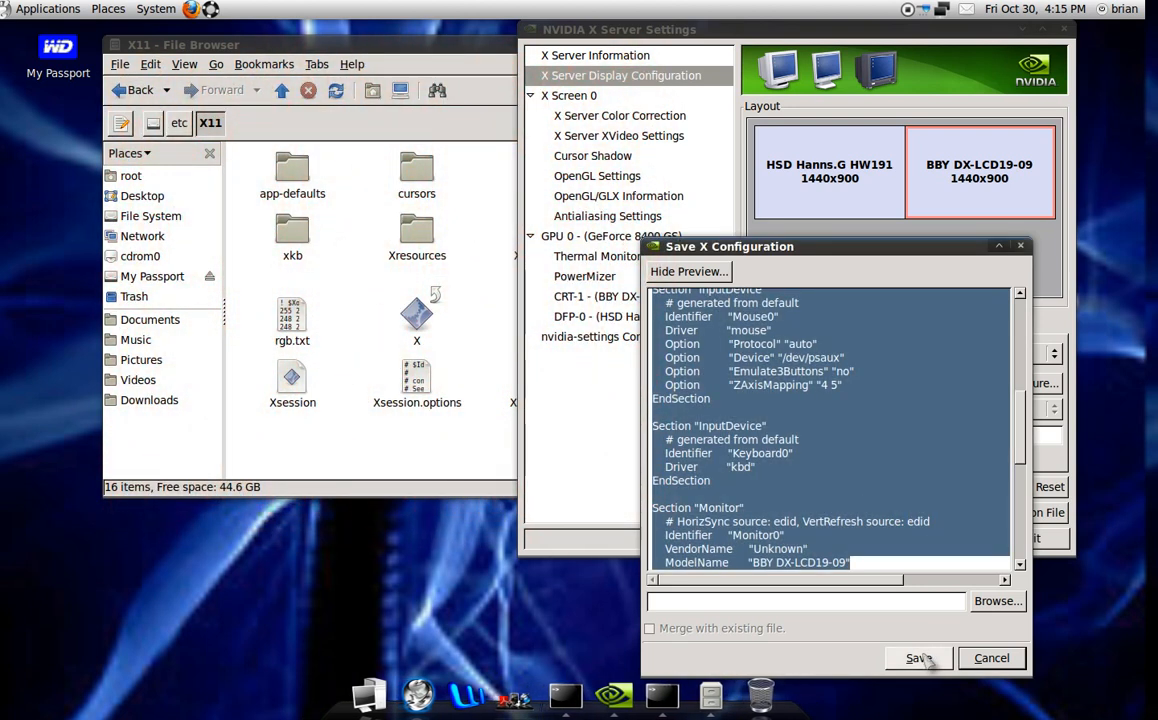
Step: Cancel the Save X Configuration dialog and quit NVIDIA X Server Settings
left_click(1000, 658)
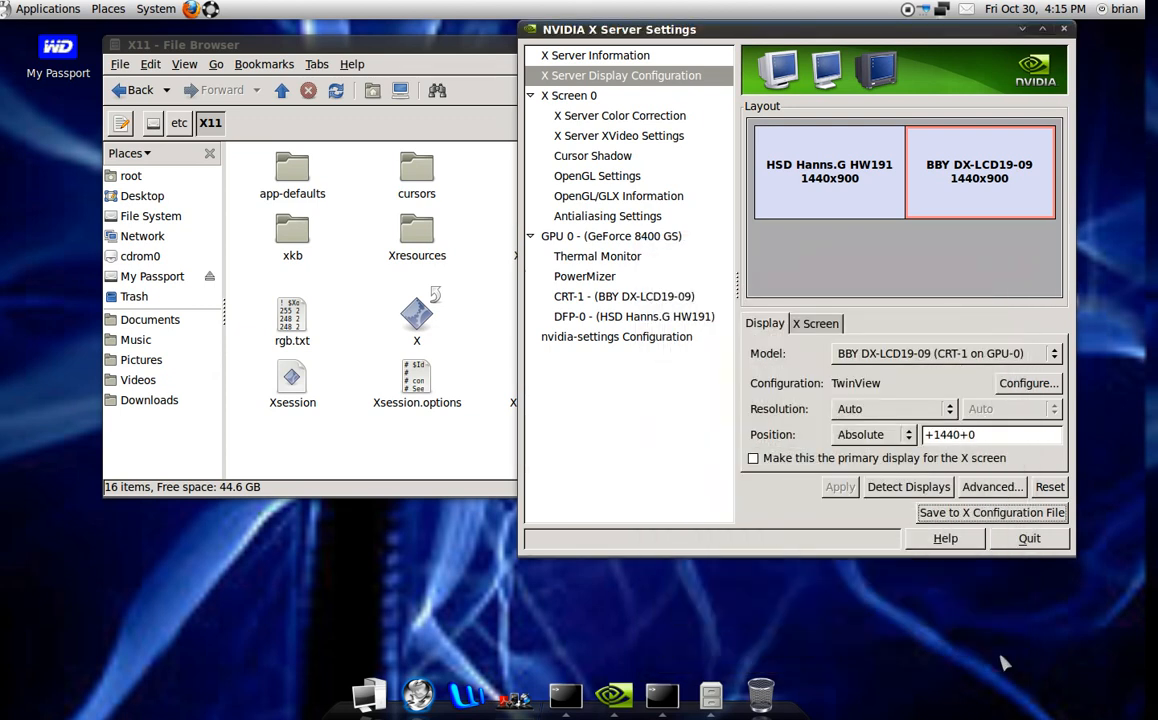
left_click(1057, 543)
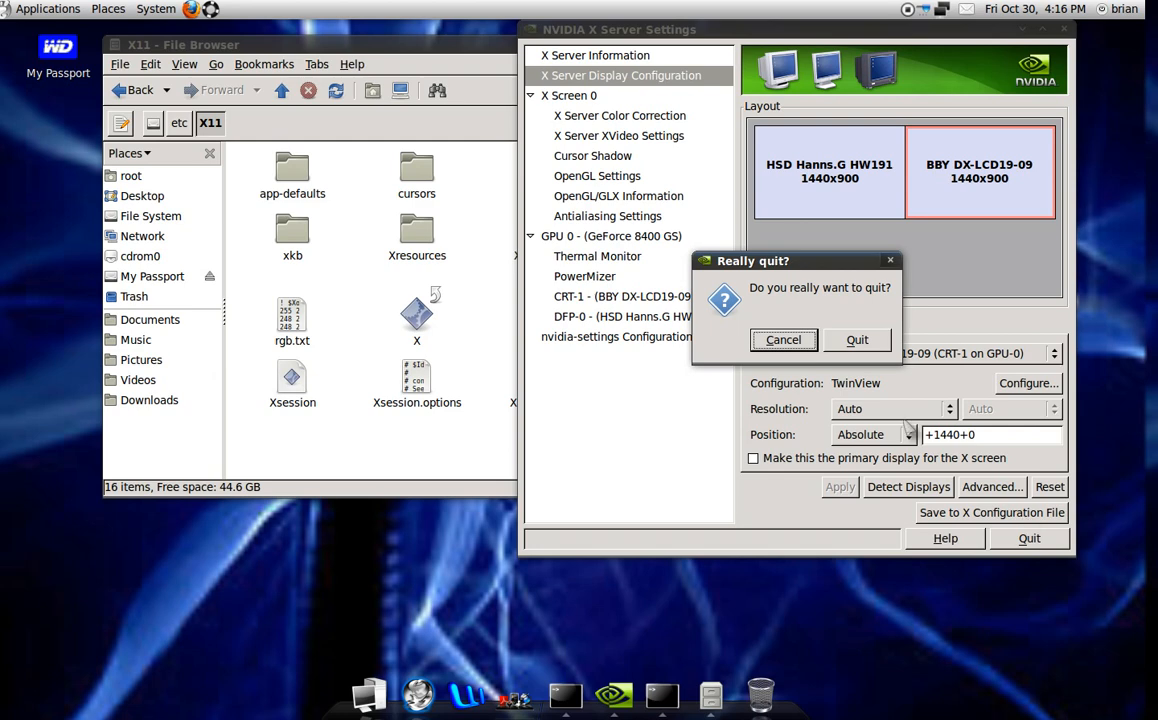
left_click(860, 342)
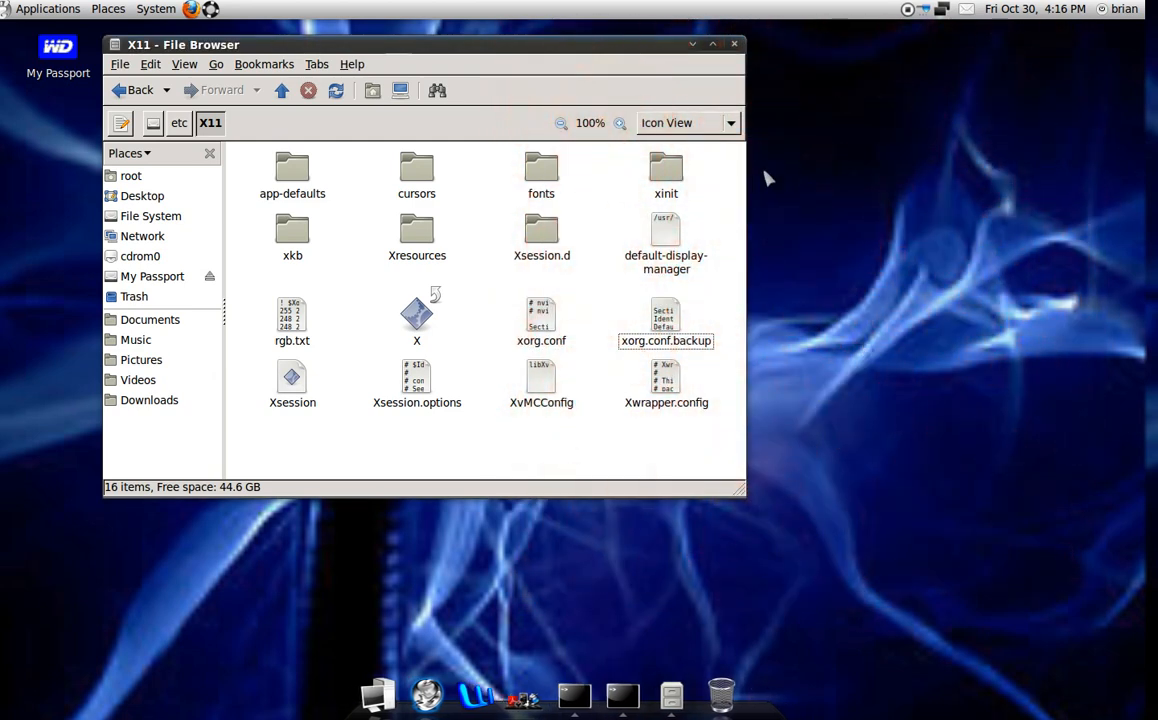
Step: Close the root file browser, restore the minimized terminal, and close it to clear the desktop
left_click(734, 45)
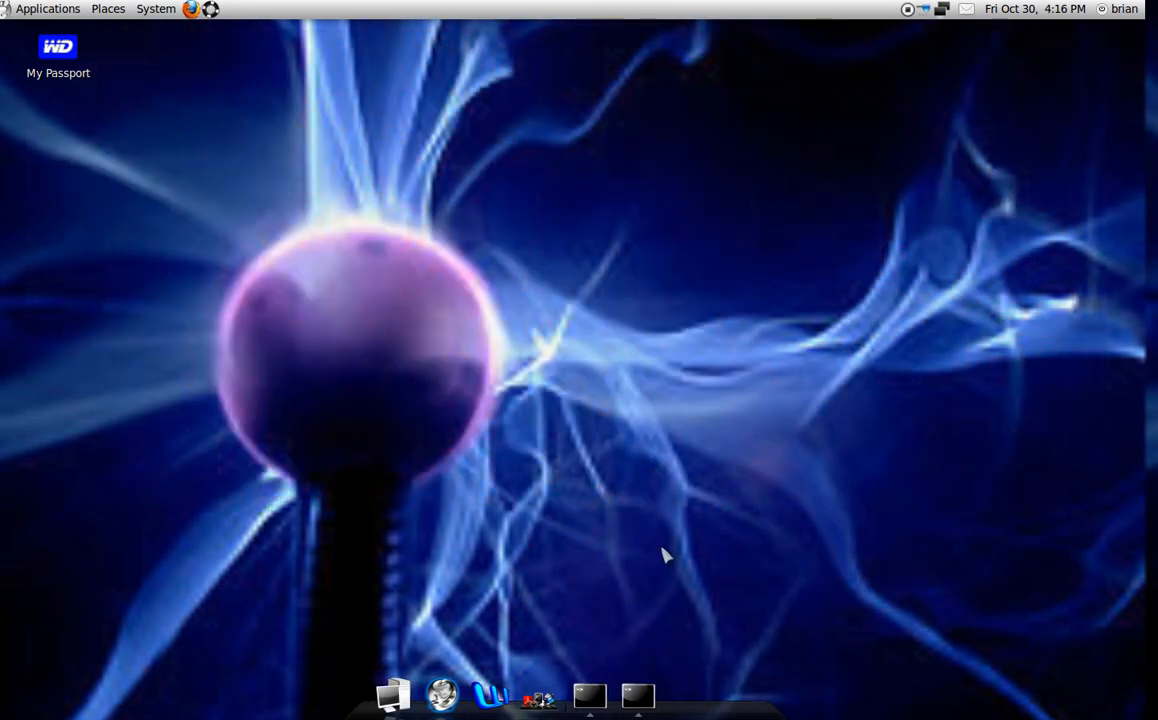
left_click(668, 691)
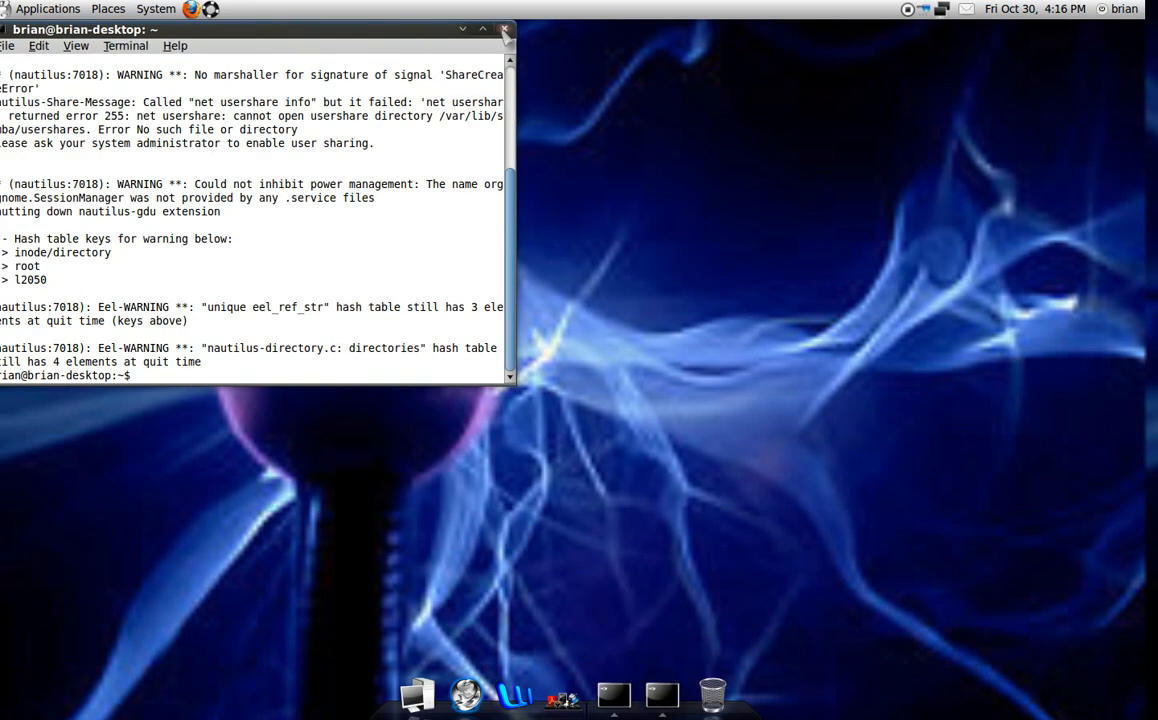
left_click(660, 688)
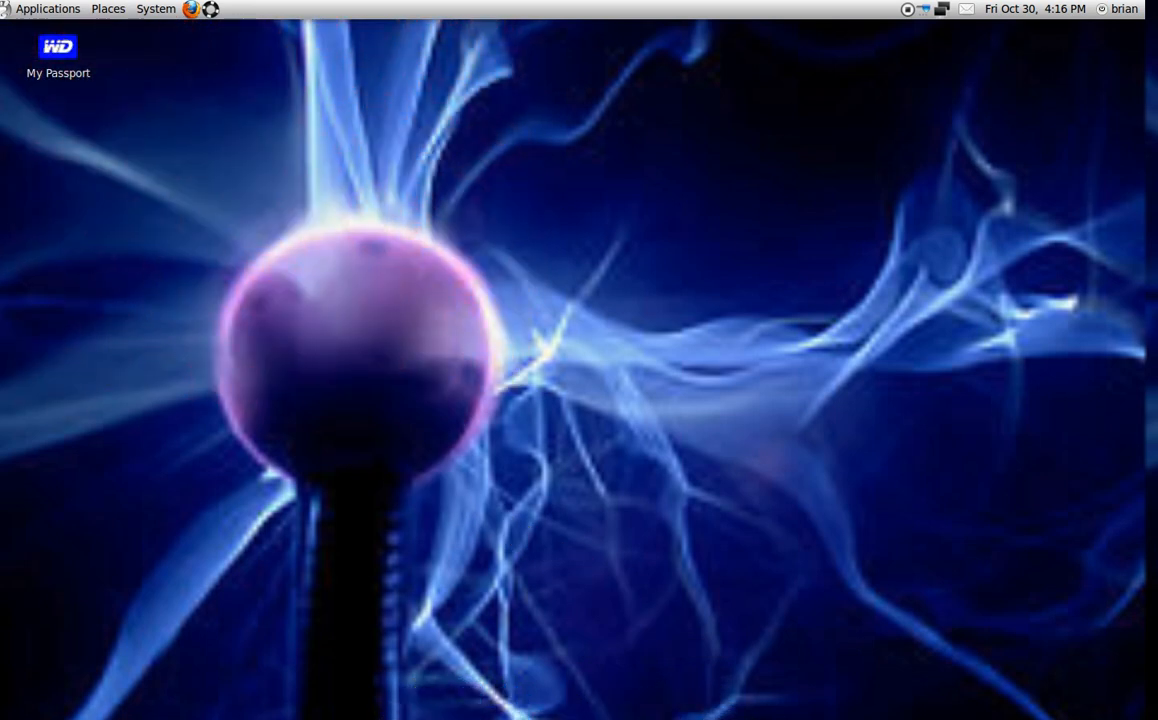